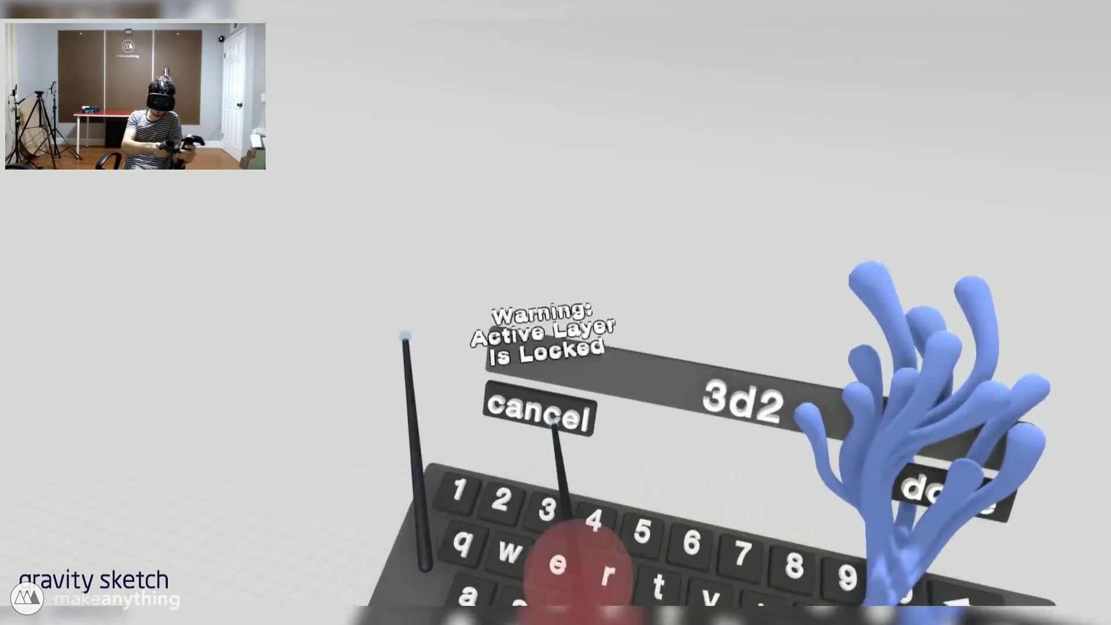
Step: Drop the old 3d2 name, export the sculpture as OBJ under a new name, then return to Layers
{"action": "left_click", "coordinate": [540, 405]}
{"action": "left_click", "coordinate": [764, 378]}
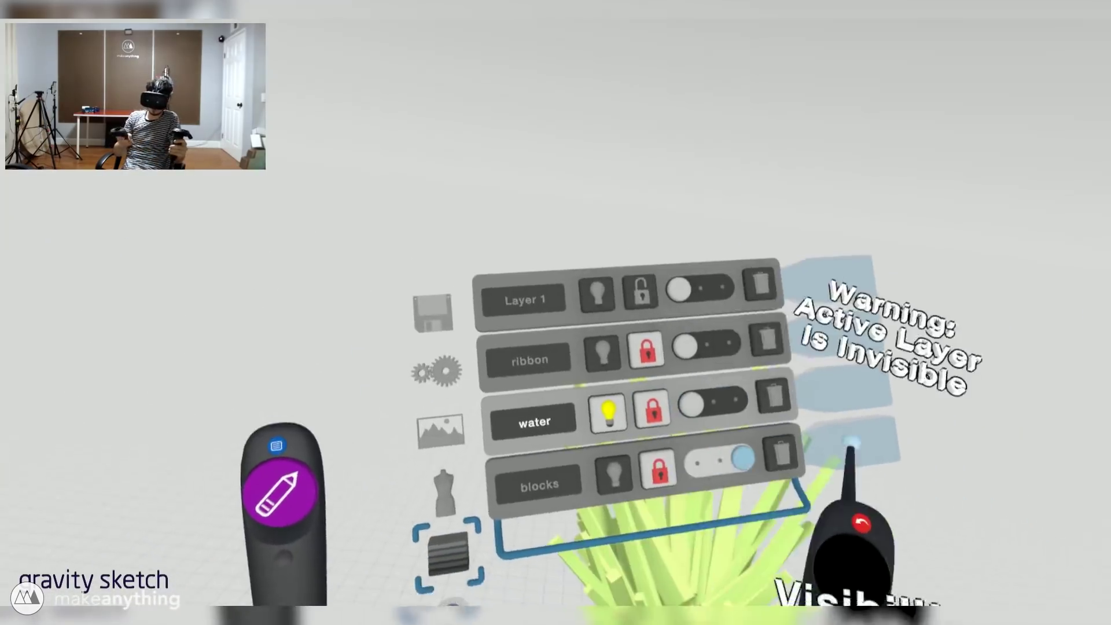
{"action": "left_click", "coordinate": [583, 461]}
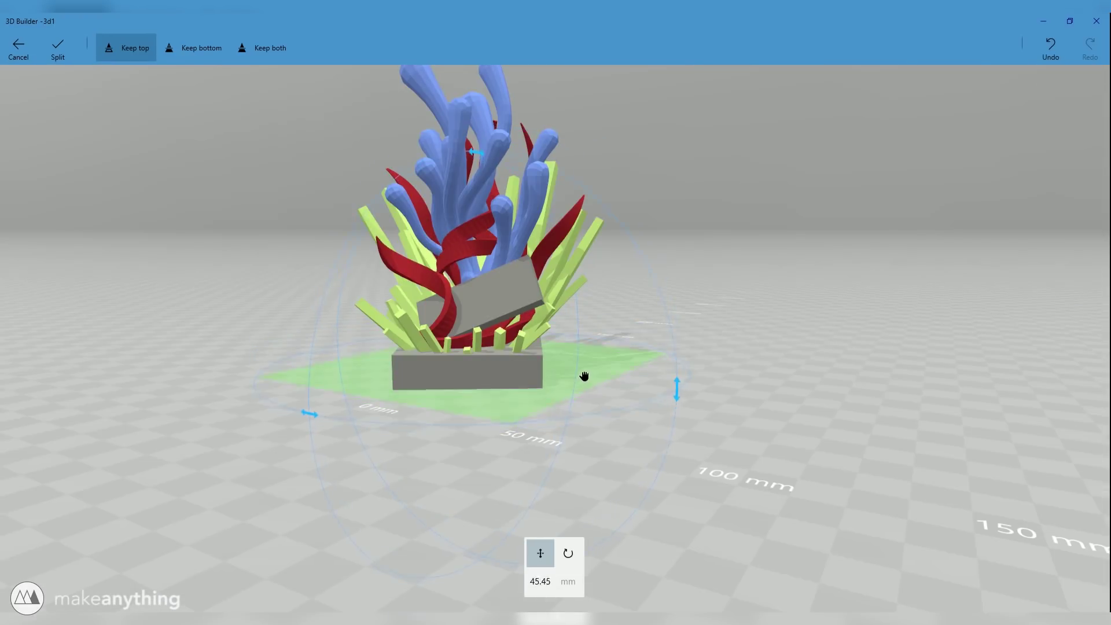
Step: Split the imported sculpture's base with the cutting plane, keeping both pieces
{"action": "left_click", "coordinate": [58, 47]}
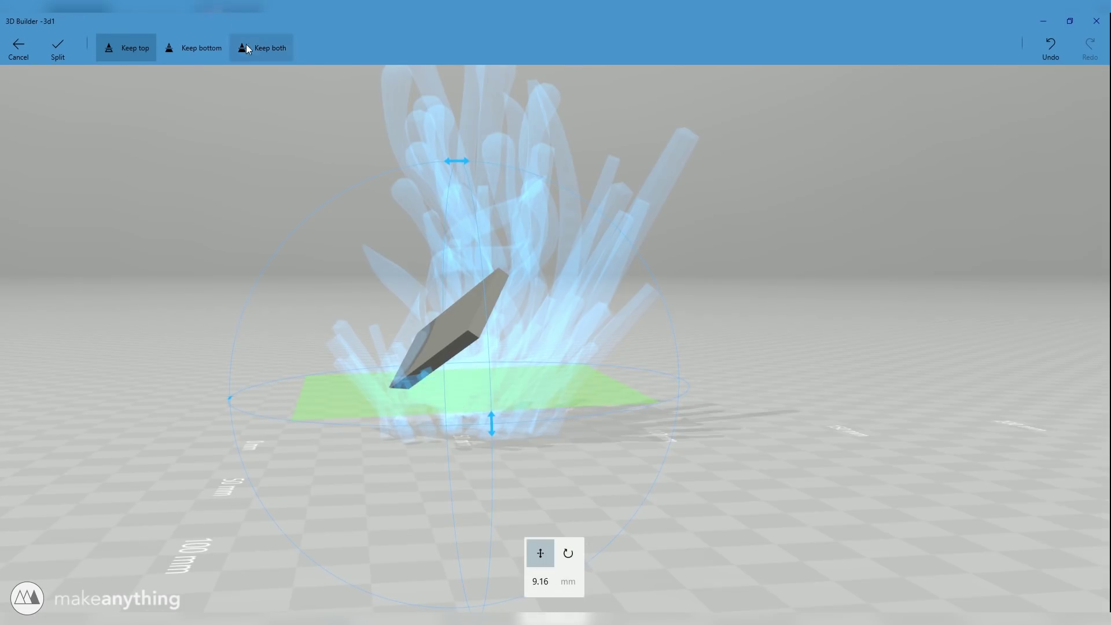
{"action": "left_click", "coordinate": [245, 47]}
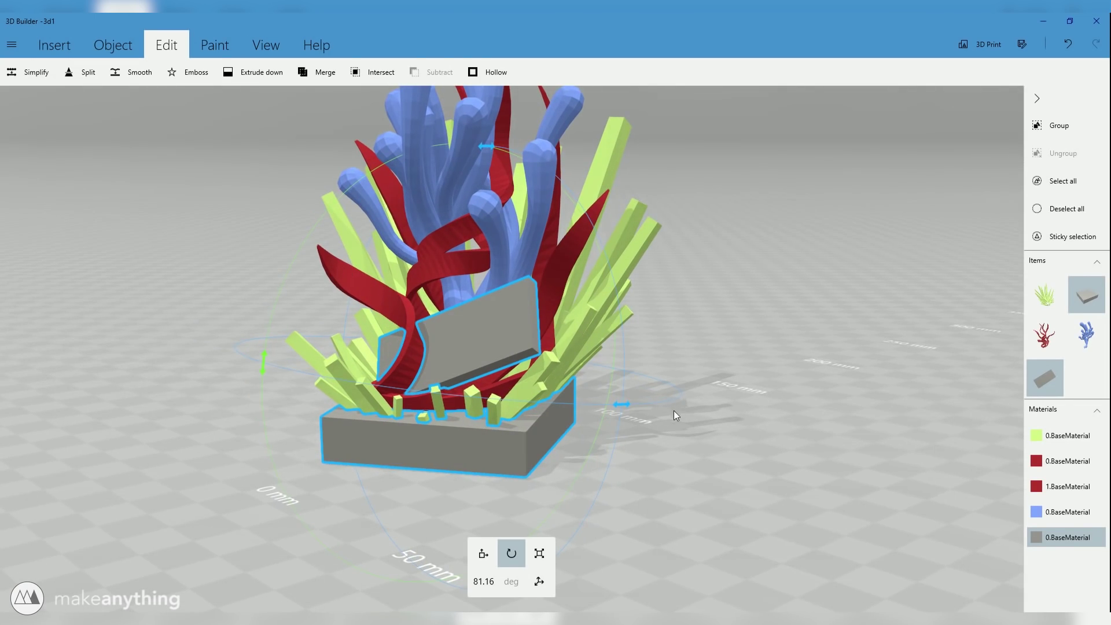
Step: Select the blocks, ribbon and plank parts and delete all but the blue droplets
{"action": "left_click", "coordinate": [544, 374]}
{"action": "left_click_drag", "start_coordinate": [682, 411], "coordinate": [752, 420]}
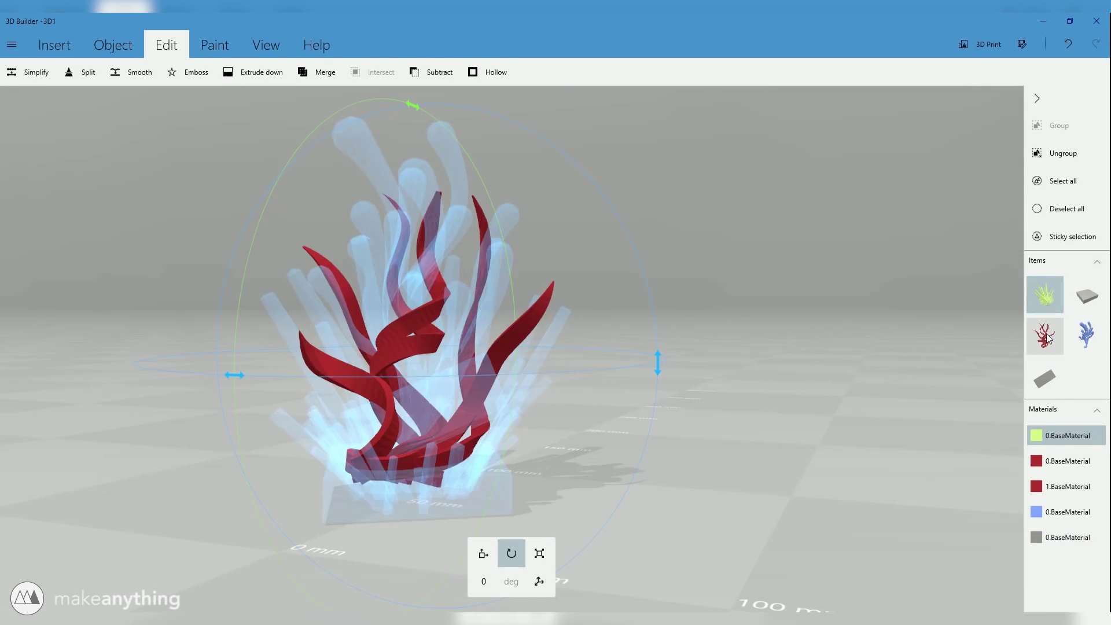
{"action": "left_click", "coordinate": [1084, 337]}
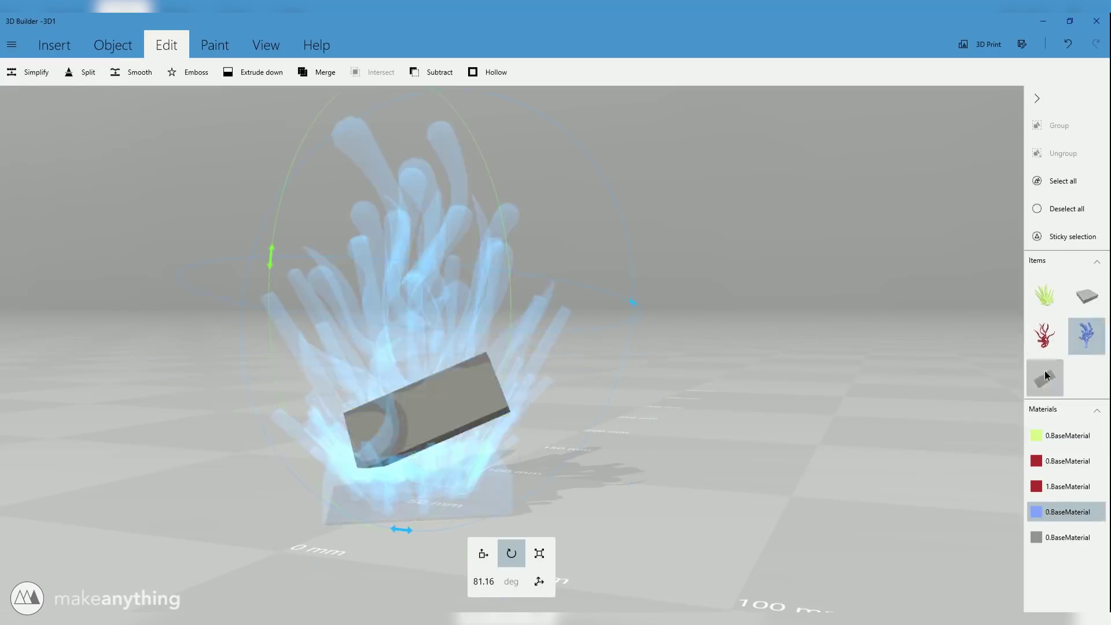
{"action": "left_click", "coordinate": [423, 460], "text": "ctrl"}
{"action": "left_click", "coordinate": [362, 431], "text": "ctrl"}
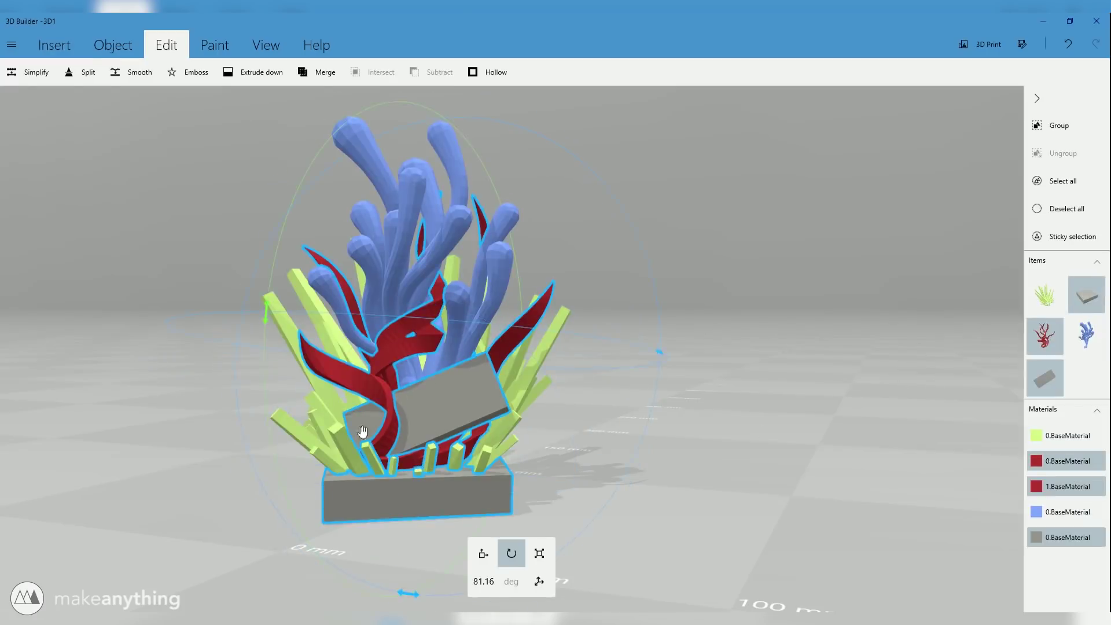
{"action": "key", "text": "Delete"}
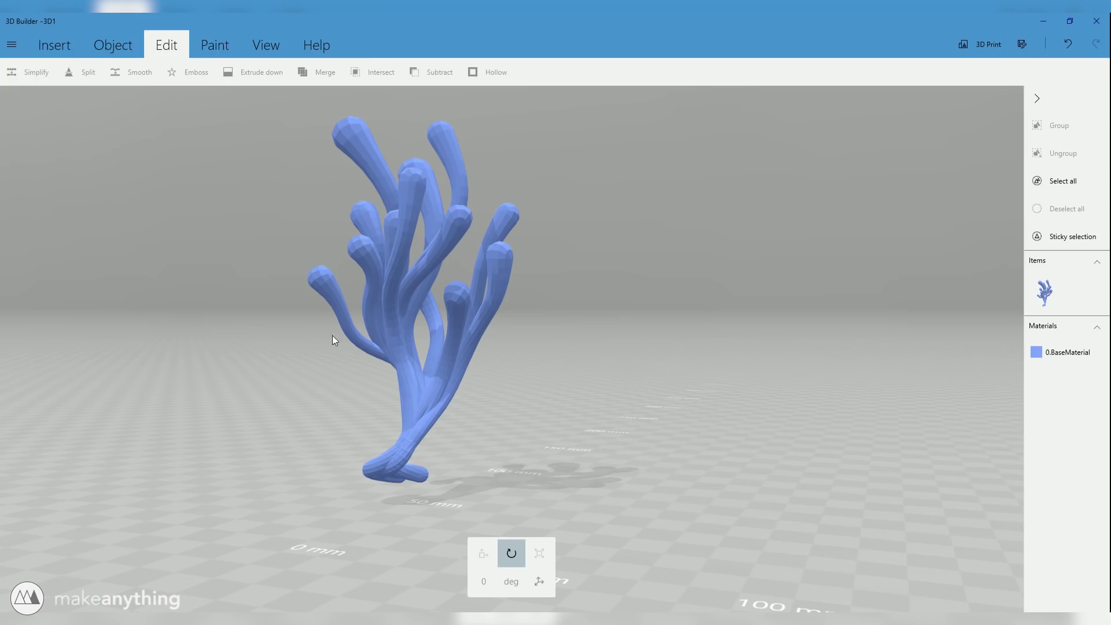
Step: Save the droplet part as STL despite the data-loss warning, then restore the deleted parts
{"action": "key", "text": "ctrl+s"}
{"action": "left_click", "coordinate": [158, 246]}
{"action": "left_click", "coordinate": [148, 268]}
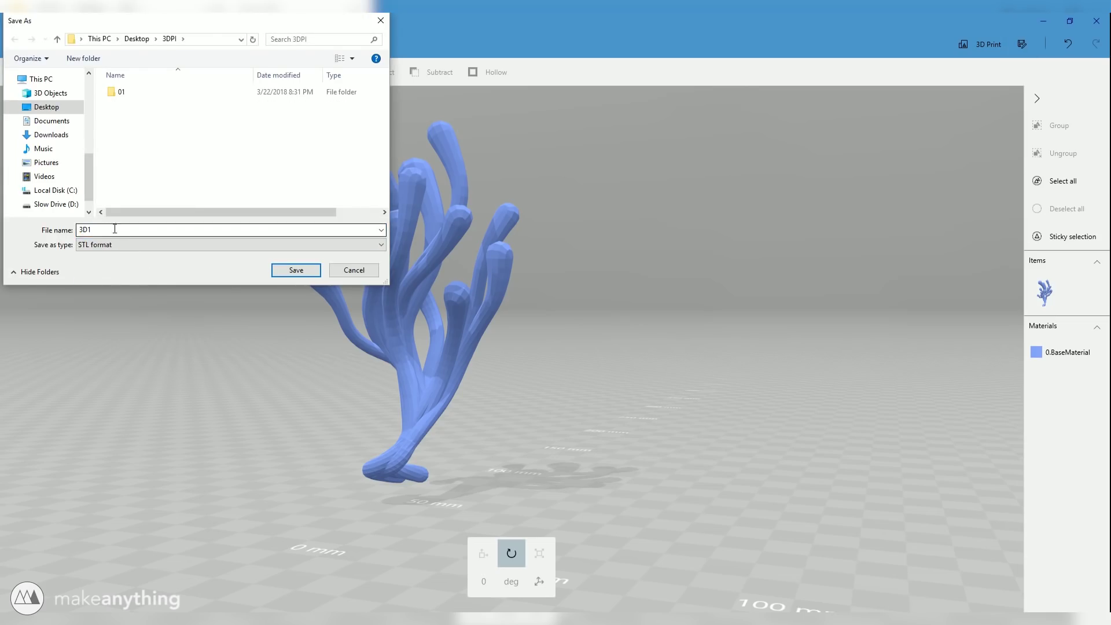
{"action": "key", "text": "Return"}
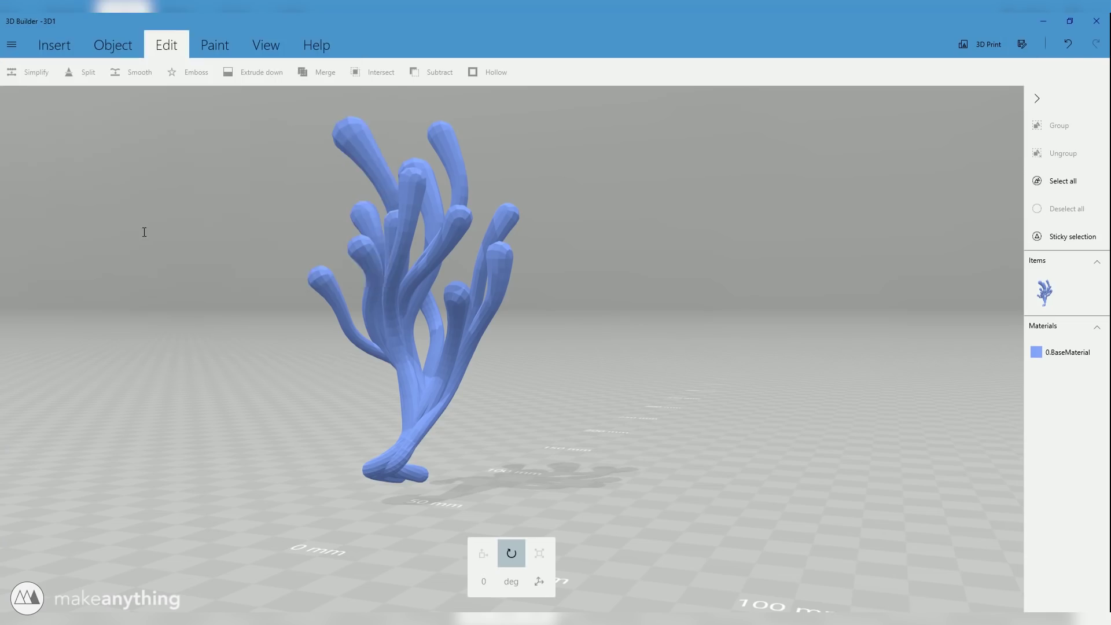
{"action": "left_click", "coordinate": [648, 329]}
{"action": "key", "text": "ctrl+z"}
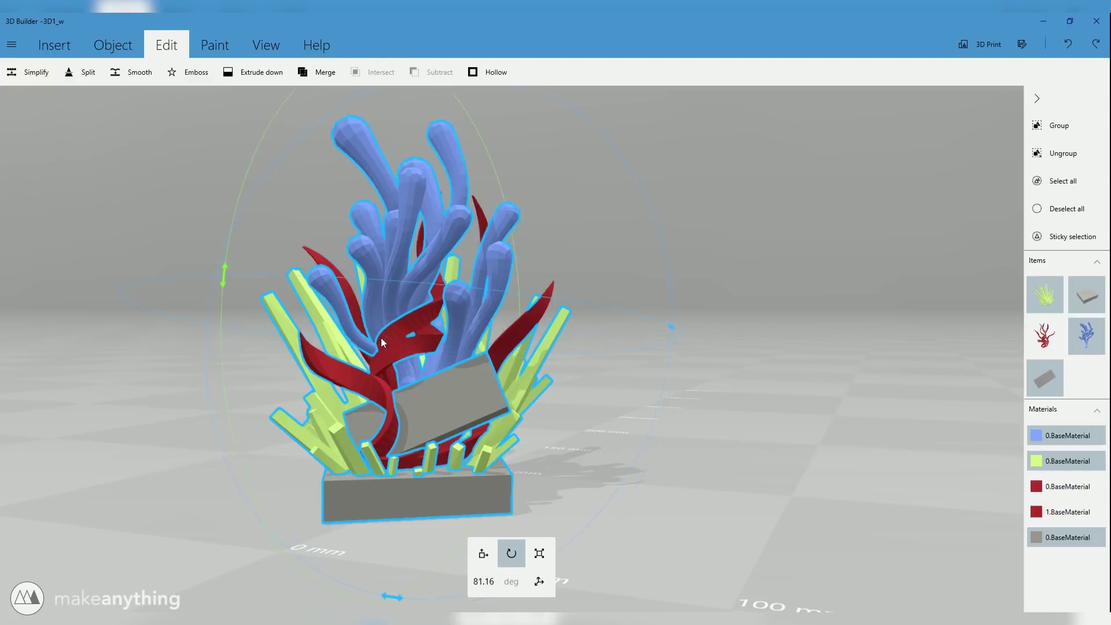
Step: Isolate the red ribbons, save them as STL, and restore the other parts
{"action": "key", "text": "Delete"}
{"action": "key", "text": "ctrl+s"}
{"action": "left_click", "coordinate": [159, 246]}
{"action": "left_click", "coordinate": [148, 269]}
{"action": "key", "text": "Return"}
{"action": "left_click", "coordinate": [642, 328]}
{"action": "key", "text": "ctrl+z"}
Step: Isolate the yellow-green blocks, save them as STL, and bring back all parts
{"action": "key", "text": "Delete"}
{"action": "key", "text": "Return"}
{"action": "key", "text": "ctrl+z"}
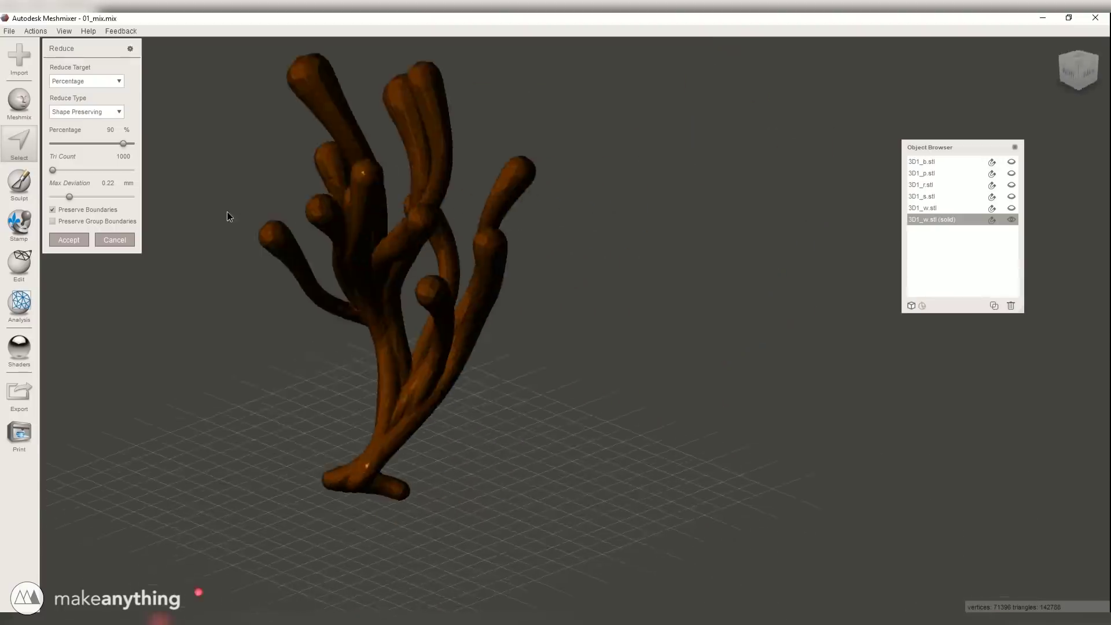
Step: Accept the 90% droplet mesh reduction and show the solid base and ribbon parts
{"action": "right_click_drag", "start_coordinate": [598, 278], "coordinate": [263, 248]}
{"action": "left_click", "coordinate": [69, 239]}
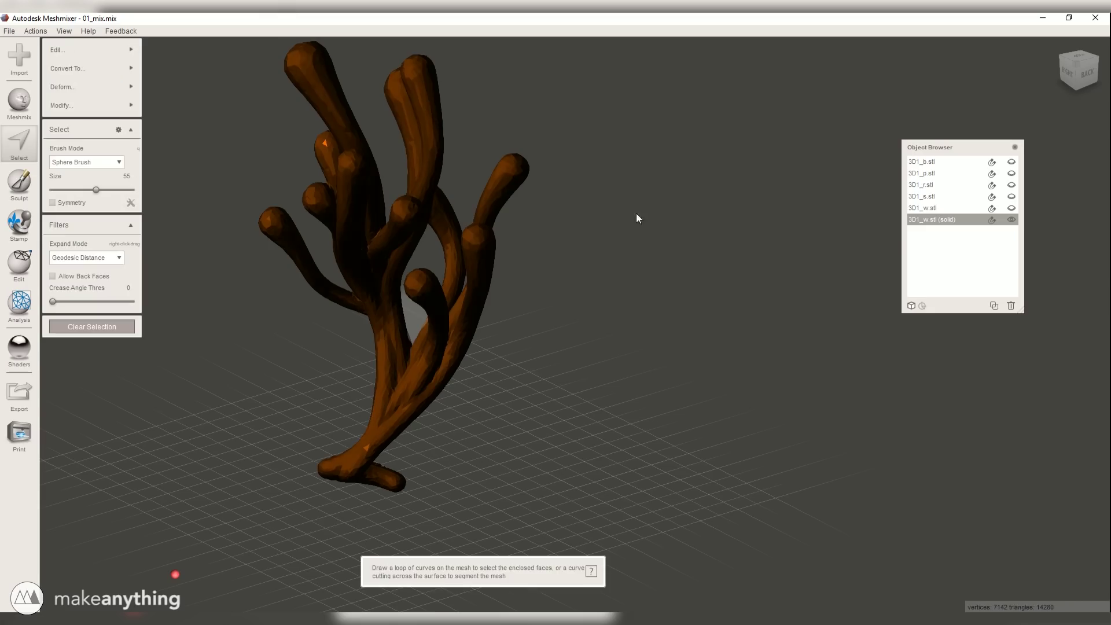
{"action": "left_click", "coordinate": [1011, 209]}
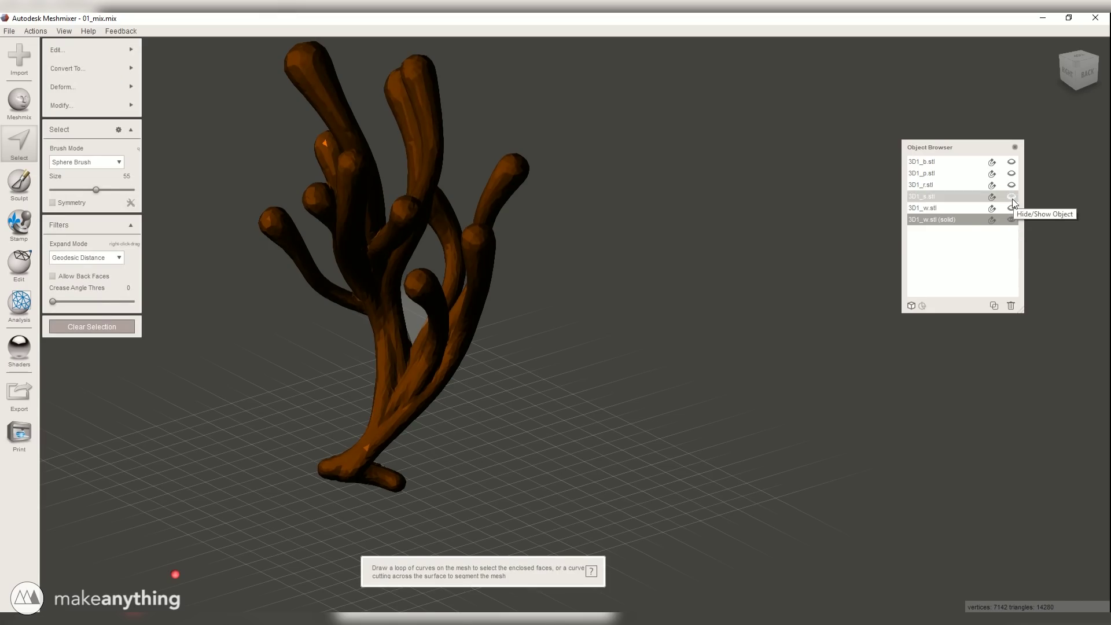
{"action": "left_click", "coordinate": [1011, 196]}
{"action": "left_click", "coordinate": [1011, 196]}
{"action": "left_click", "coordinate": [1011, 185]}
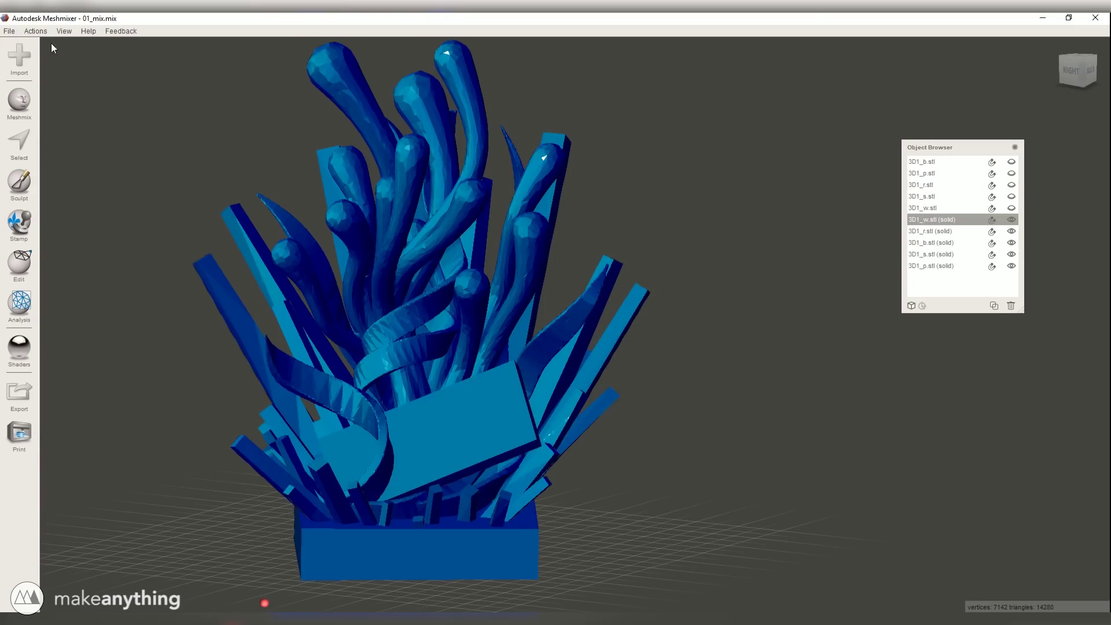
Step: Start a Make Pattern on the droplets with thinner, denser tubes spaced 2.522 mm
{"action": "left_click", "coordinate": [20, 266]}
{"action": "left_click", "coordinate": [85, 235]}
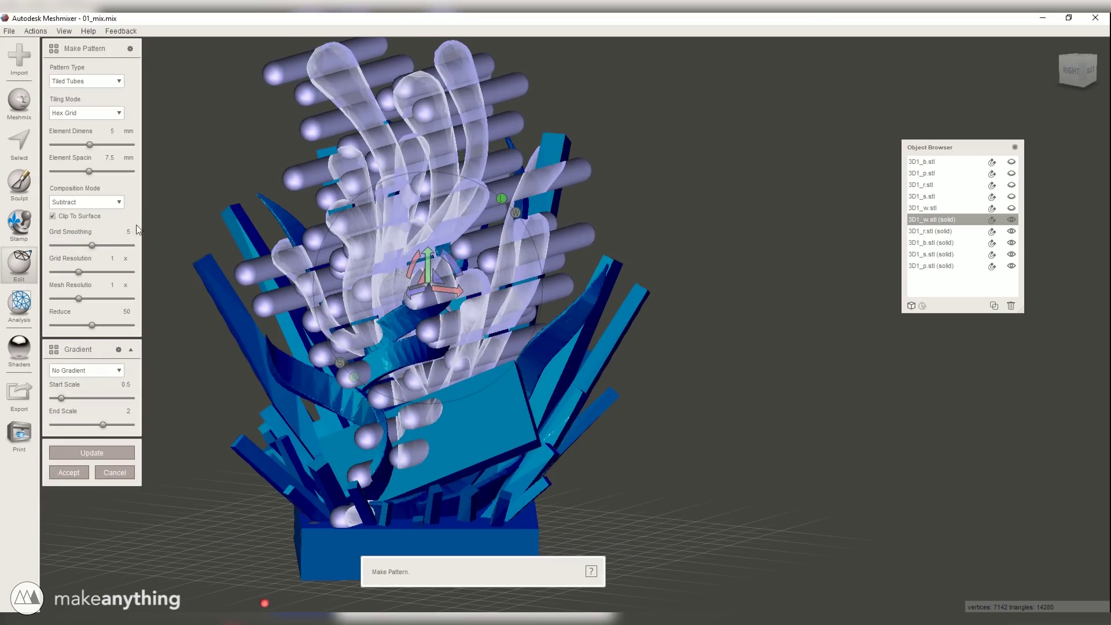
{"action": "left_click_drag", "start_coordinate": [87, 144], "coordinate": [61, 171]}
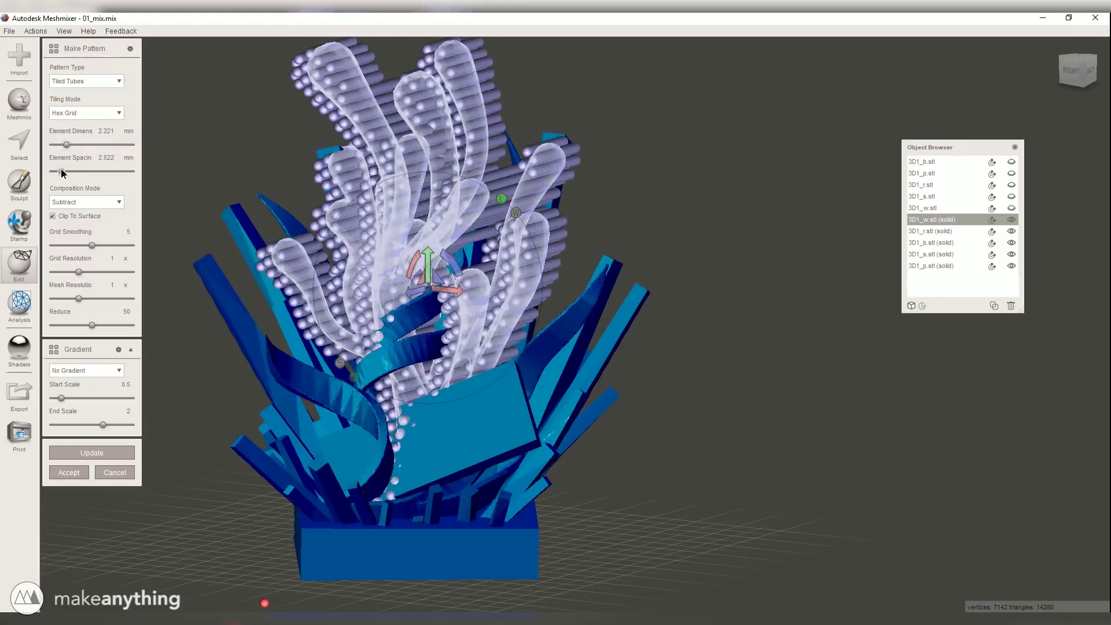
{"action": "right_click_drag", "start_coordinate": [209, 155], "coordinate": [272, 159]}
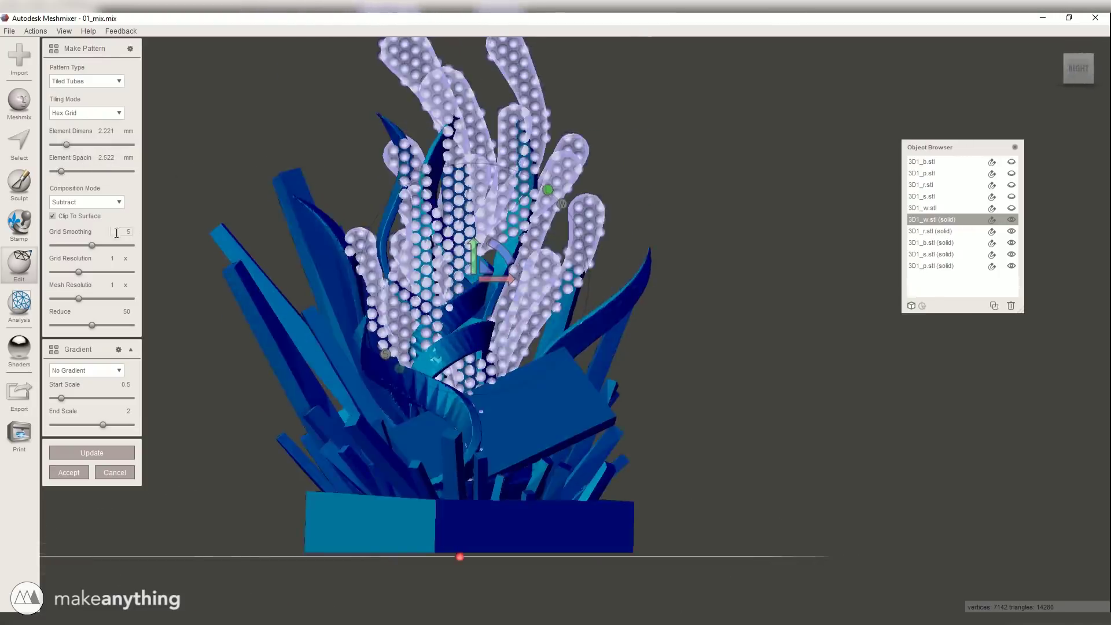
{"action": "left_click_drag", "start_coordinate": [60, 171], "coordinate": [70, 172]}
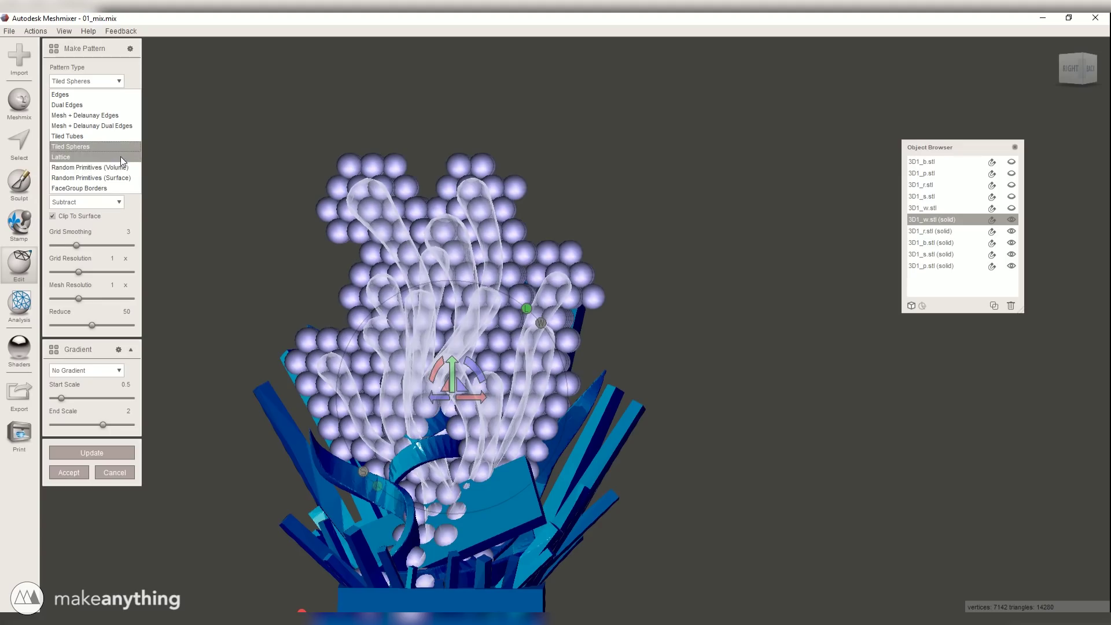
Step: Try Random Primitives (Volume, then Surface), then settle on Lattice with thinner struts
{"action": "left_click", "coordinate": [122, 166]}
{"action": "left_click", "coordinate": [114, 81]}
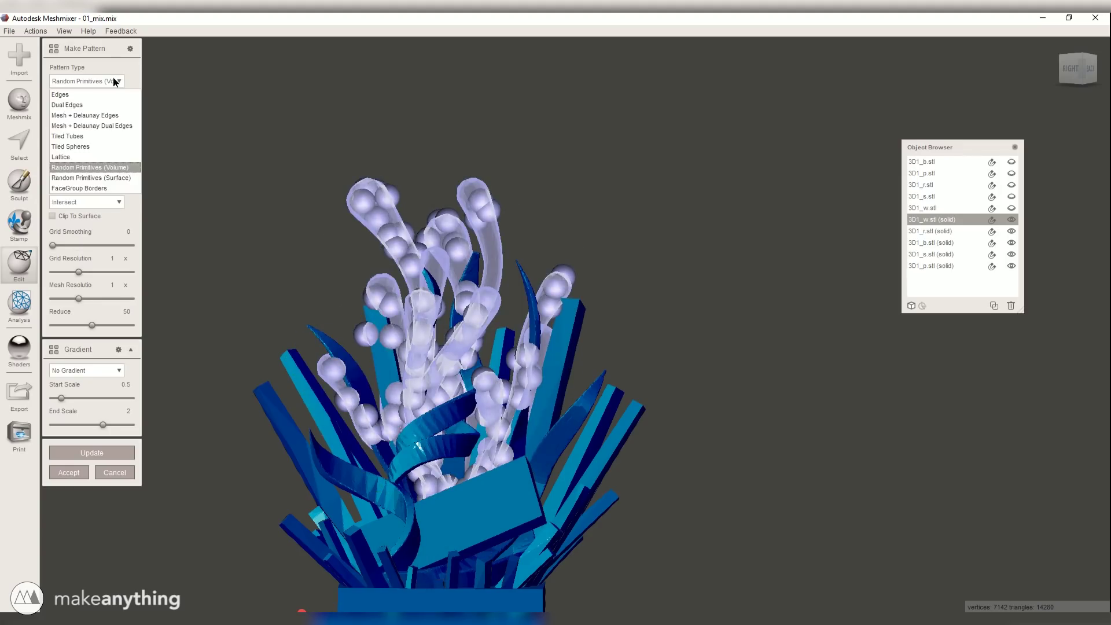
{"action": "left_click", "coordinate": [104, 178]}
{"action": "left_click", "coordinate": [116, 157]}
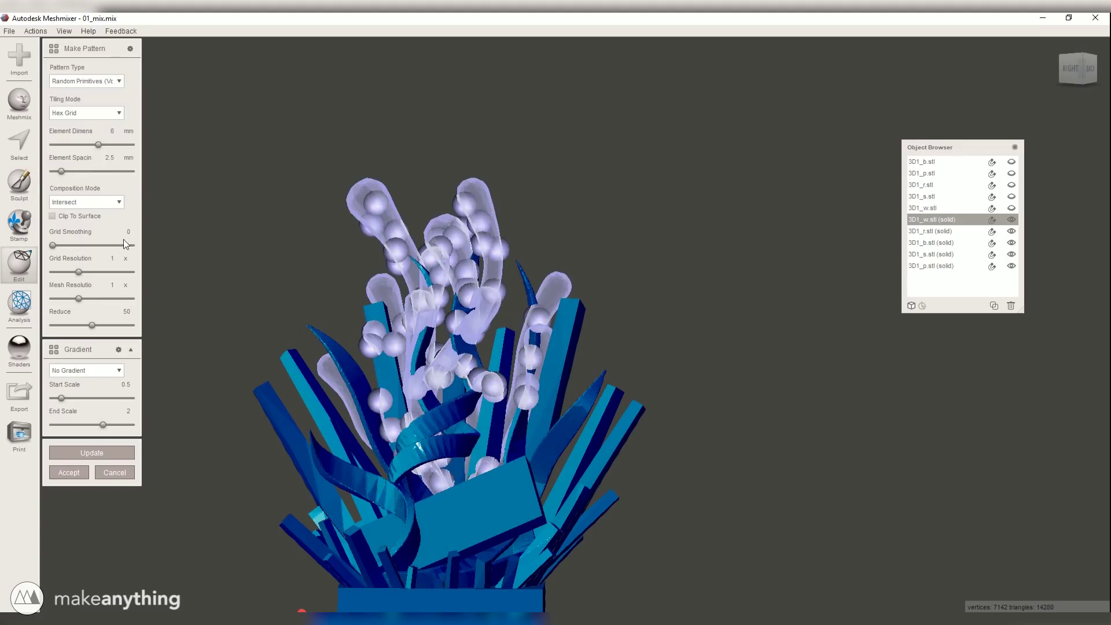
{"action": "left_click_drag", "start_coordinate": [59, 144], "coordinate": [56, 173]}
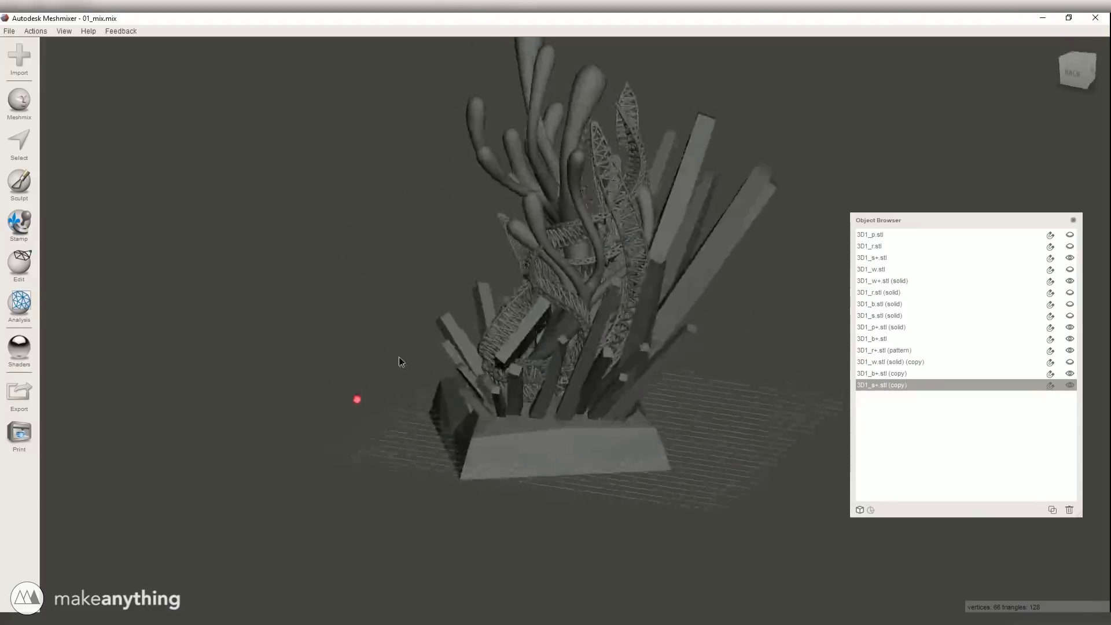
{"action": "right_click_drag", "start_coordinate": [357, 399], "coordinate": [567, 398]}
Step: Export the base and droplet parts as 3D3_ STL files
{"action": "left_click", "coordinate": [511, 462]}
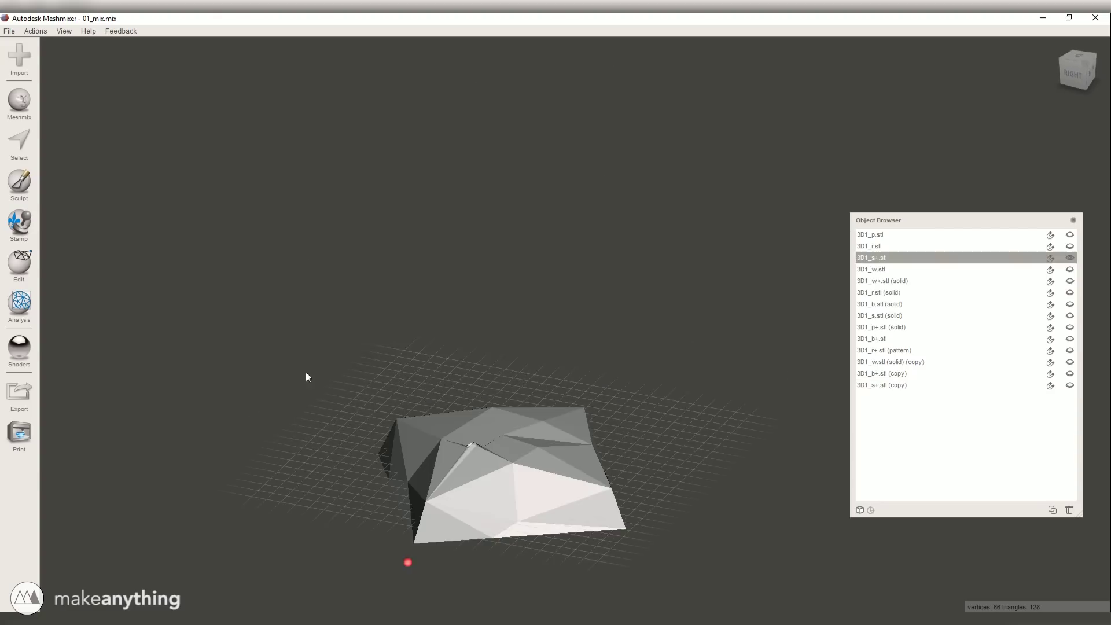
{"action": "left_click", "coordinate": [19, 395]}
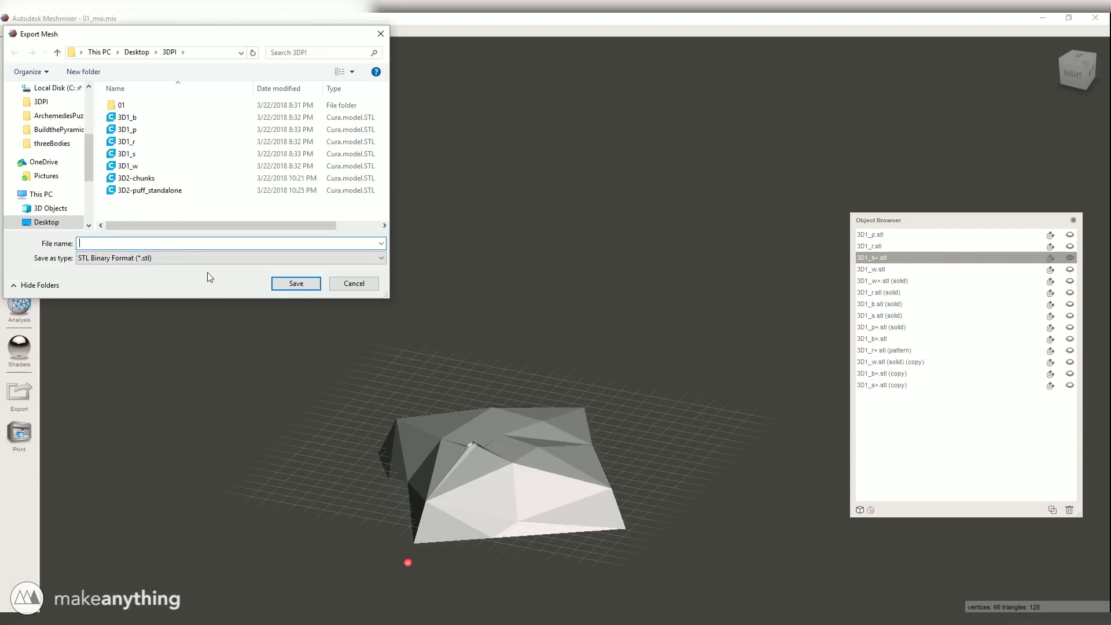
{"action": "type", "text": "3D3_"}
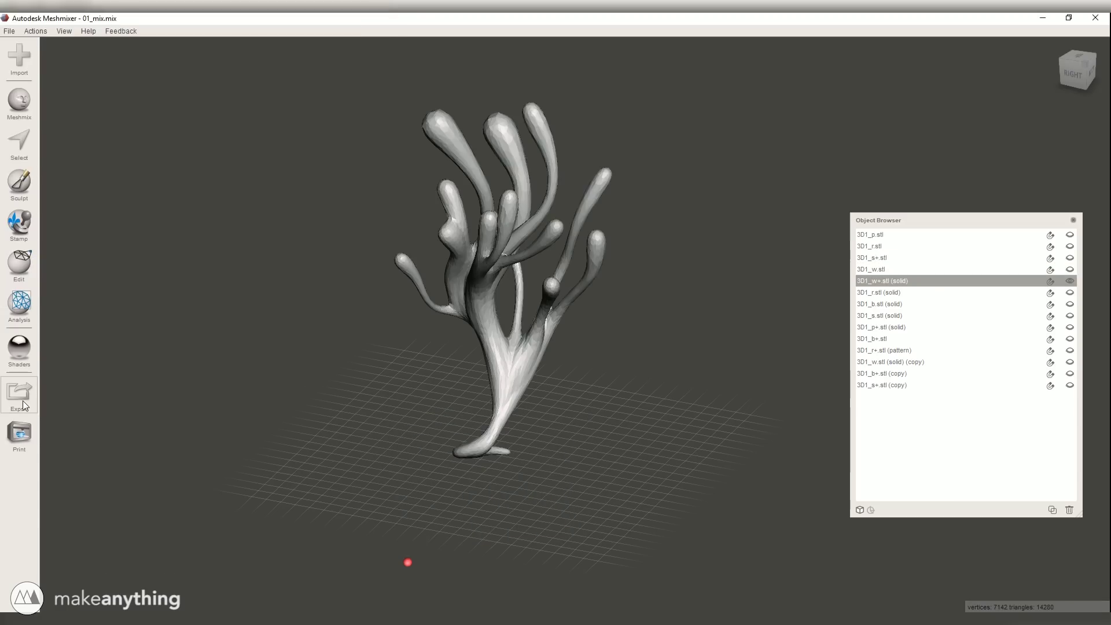
{"action": "left_click", "coordinate": [23, 401]}
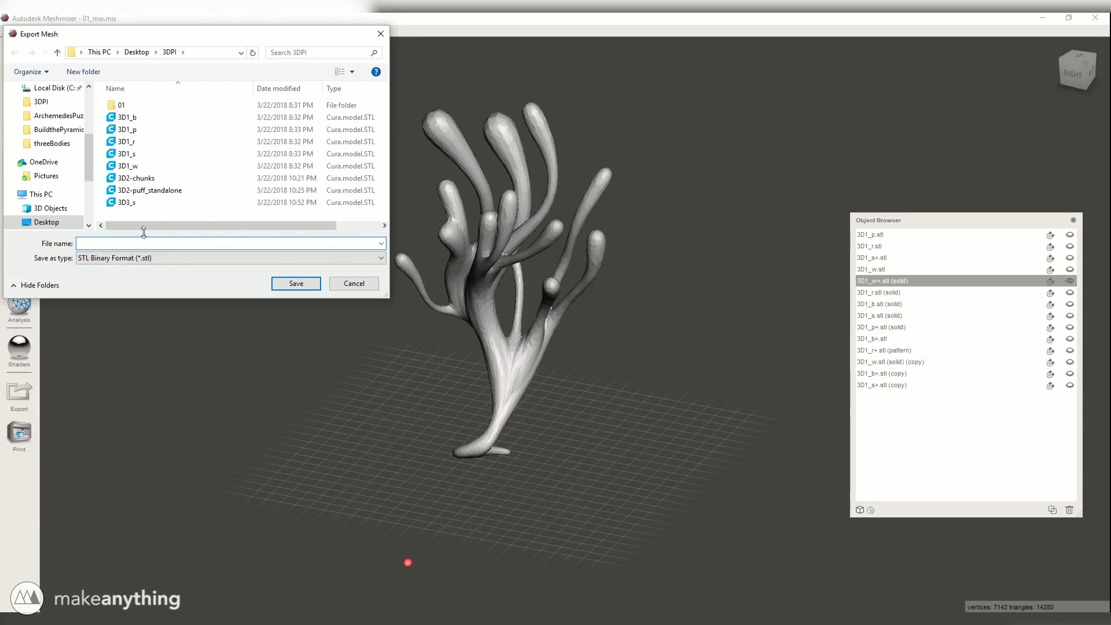
{"action": "type", "text": "3D3_s"}
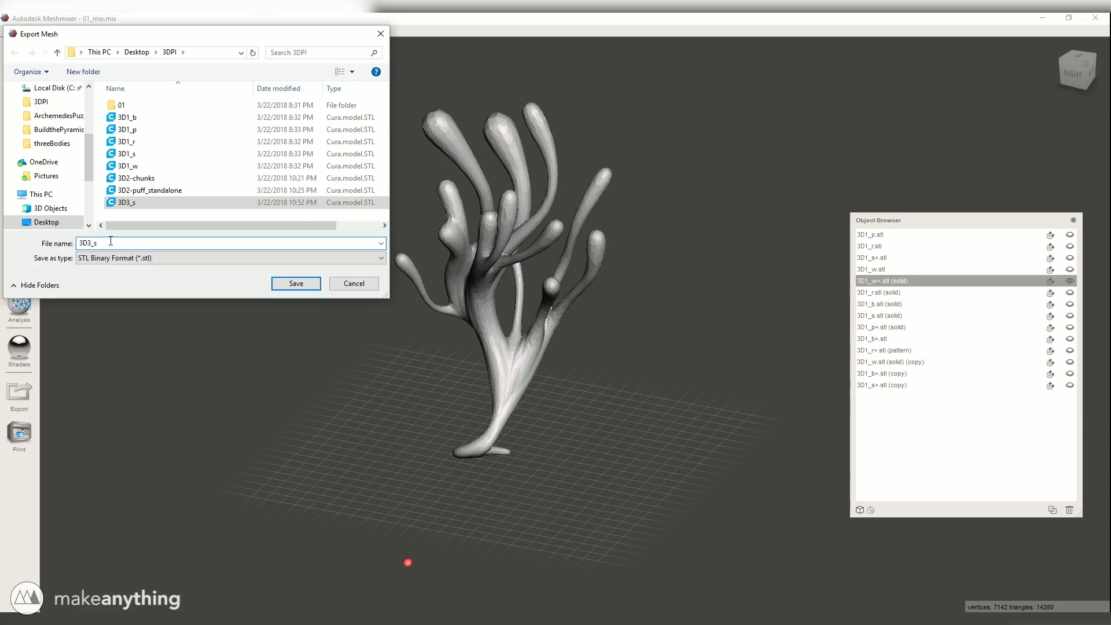
{"action": "key", "text": "BackSpace"}
{"action": "type", "text": "ee"}
{"action": "key", "text": "Return"}
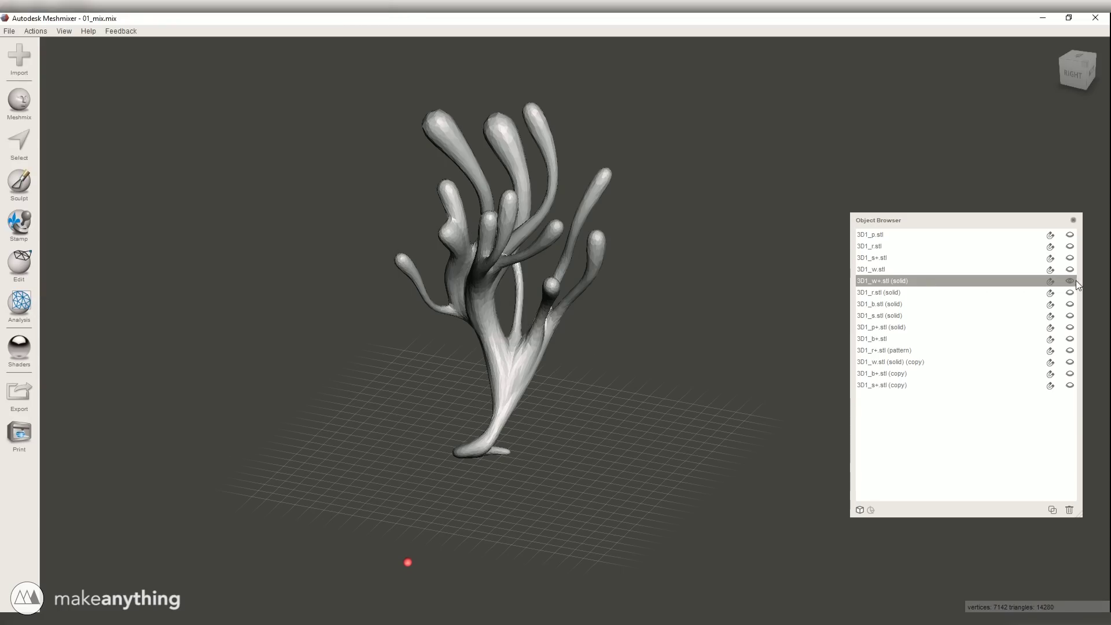
Step: Export the next part, then save the lattice ribbon pattern mesh as 3D3_r
{"action": "left_click", "coordinate": [964, 328]}
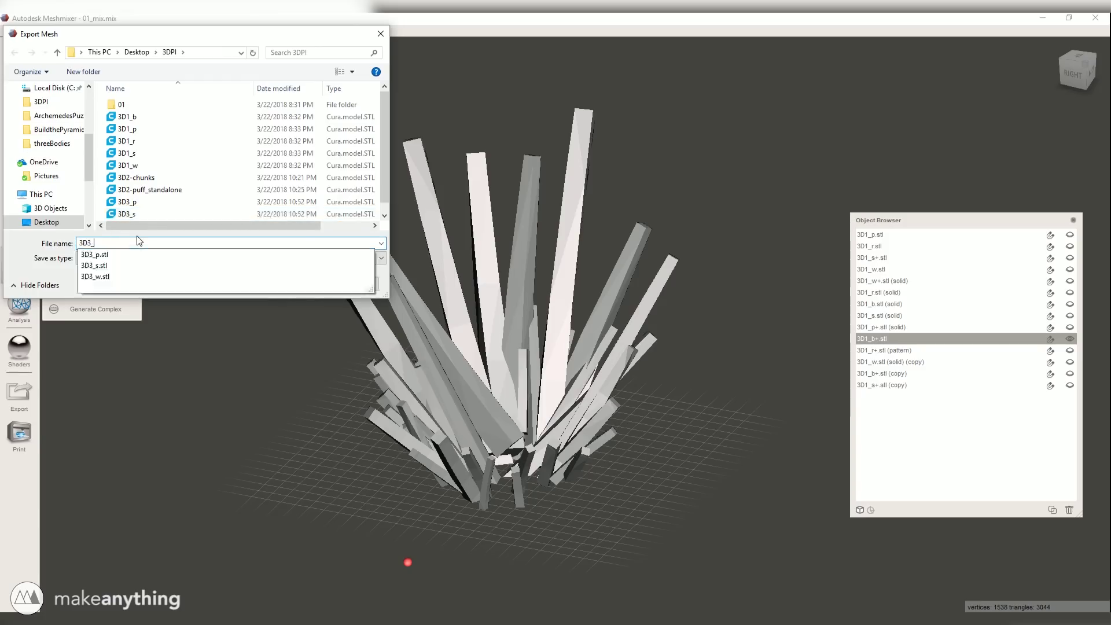
{"action": "key", "text": "Return"}
{"action": "left_click", "coordinate": [1070, 349]}
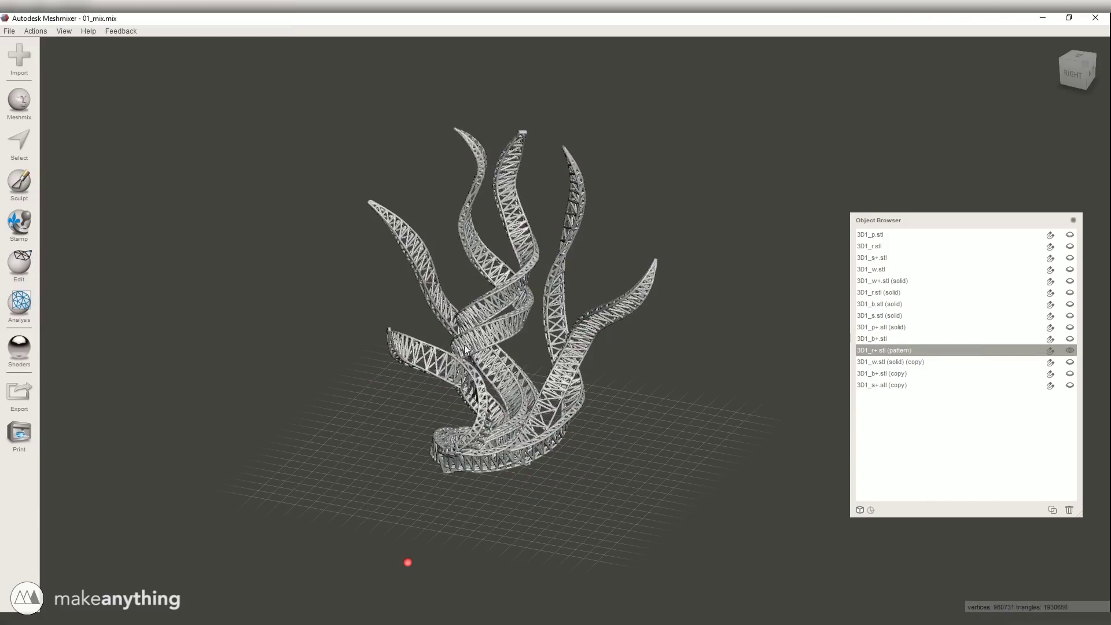
{"action": "scroll", "coordinate": [137, 219], "scroll_direction": "down", "scroll_amount": 1}
{"action": "left_click", "coordinate": [137, 215]}
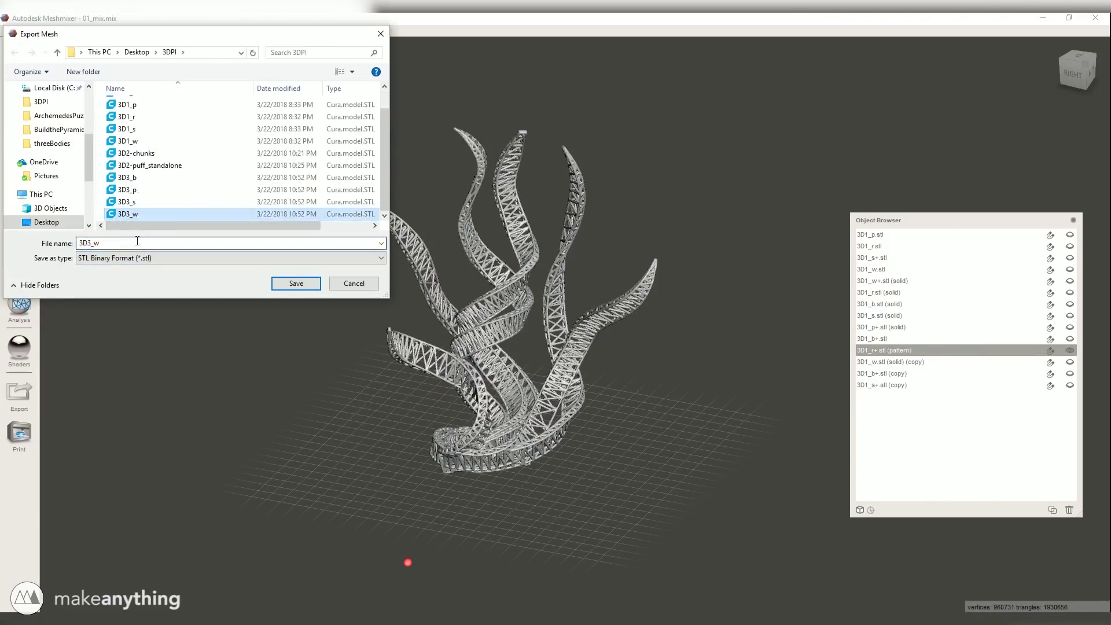
{"action": "key", "text": "Return"}
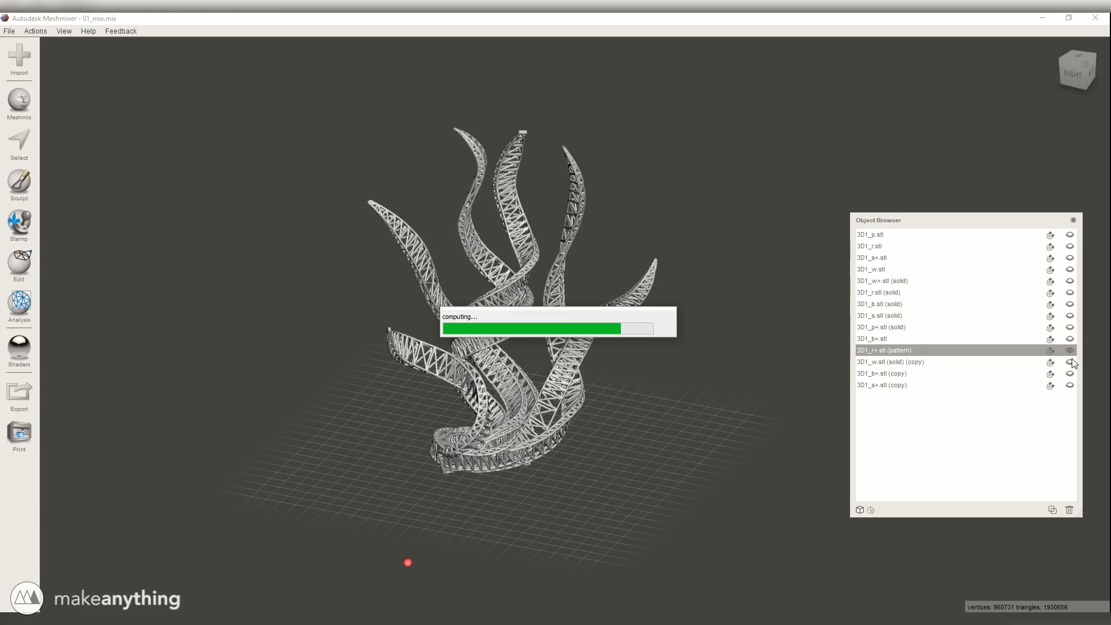
Step: Isolate the pillars with the ribbon pattern hidden and export them as 3D3_p
{"action": "left_click", "coordinate": [1069, 373]}
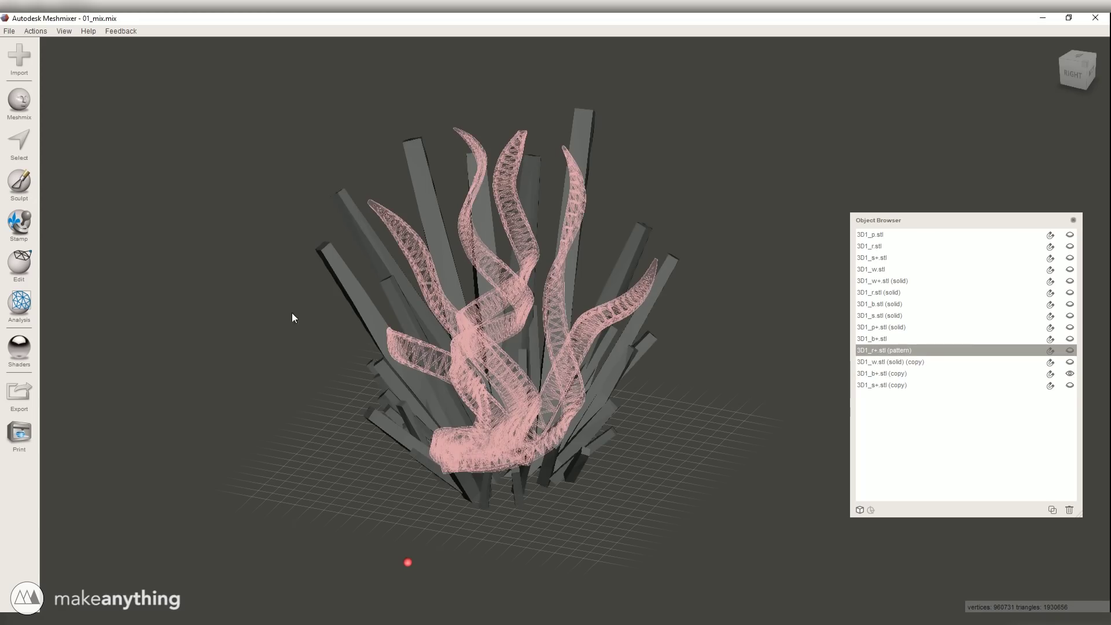
{"action": "left_click", "coordinate": [20, 390]}
{"action": "key", "text": "Escape"}
{"action": "left_click", "coordinate": [879, 373]}
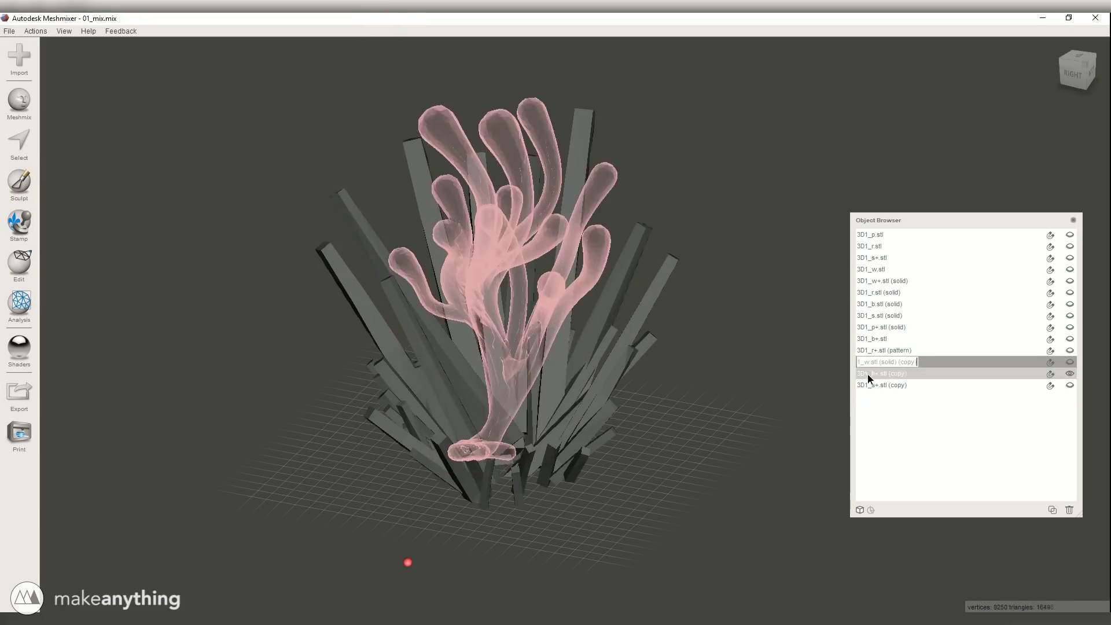
{"action": "left_click", "coordinate": [8, 408]}
{"action": "left_click", "coordinate": [127, 214]}
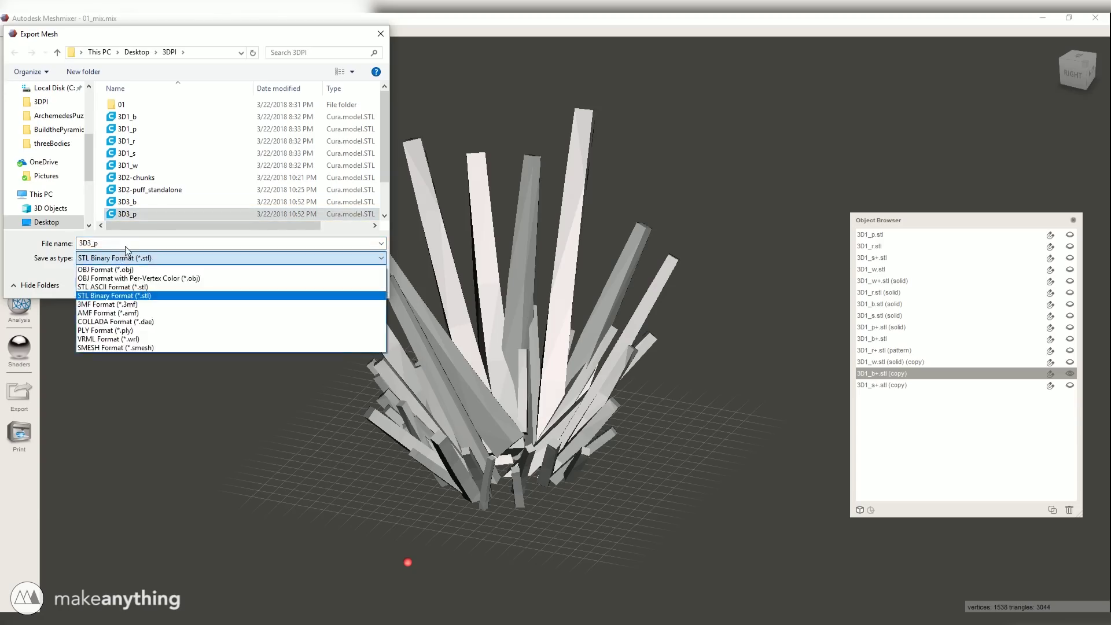
{"action": "left_click", "coordinate": [135, 243]}
{"action": "key", "text": "Return"}
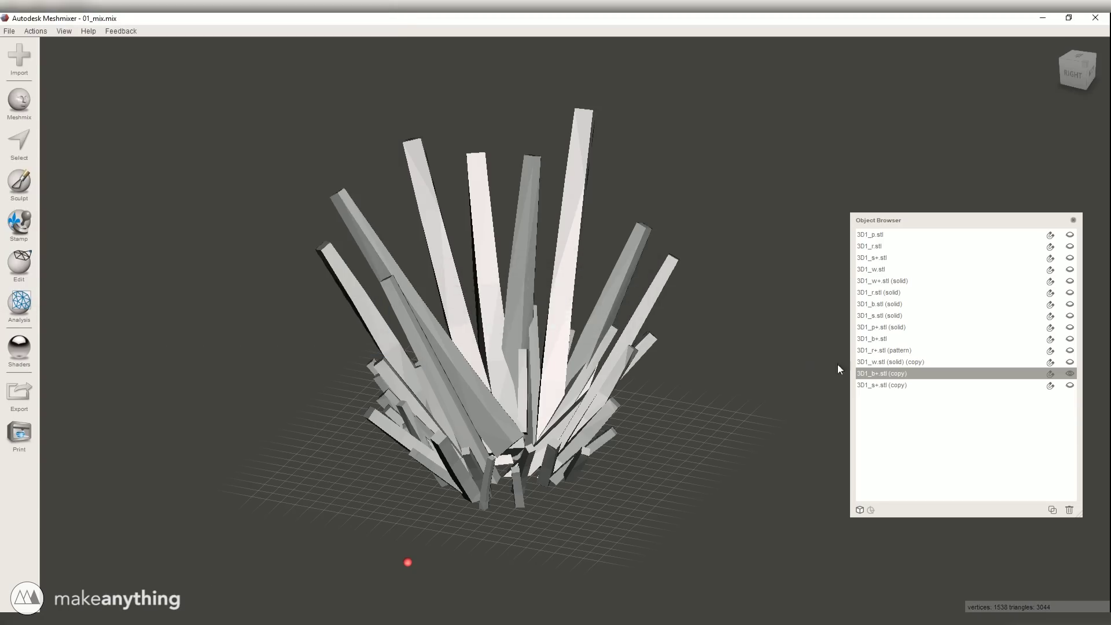
Step: Select the flat base object in the Object Browser, briefly previewing the coral object
{"action": "left_click", "coordinate": [1071, 384]}
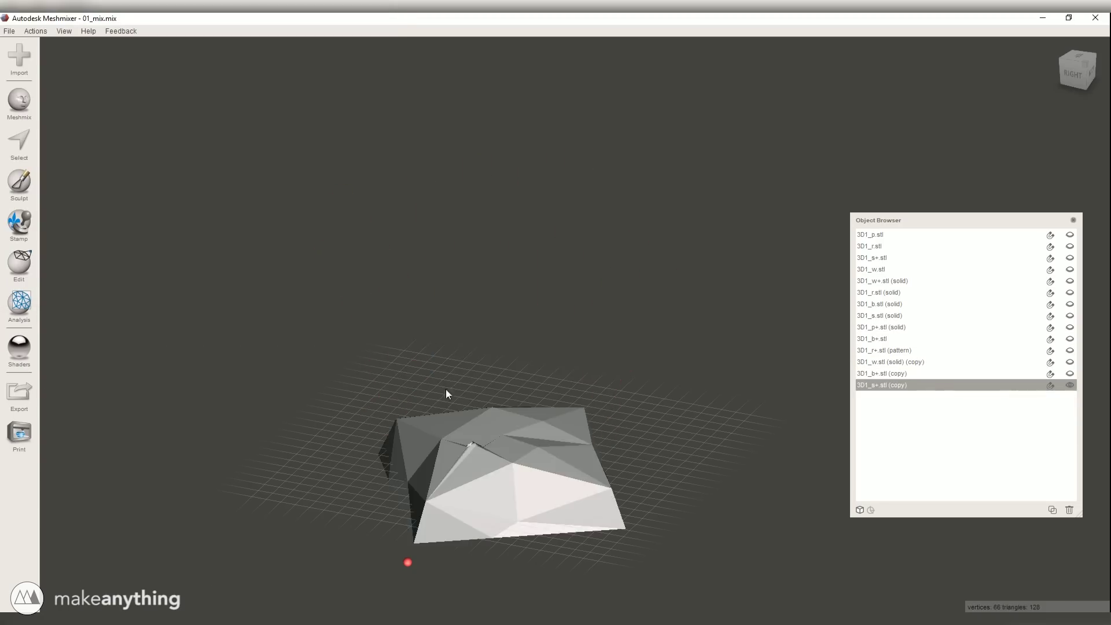
{"action": "left_click", "coordinate": [871, 269]}
{"action": "left_click", "coordinate": [871, 257]}
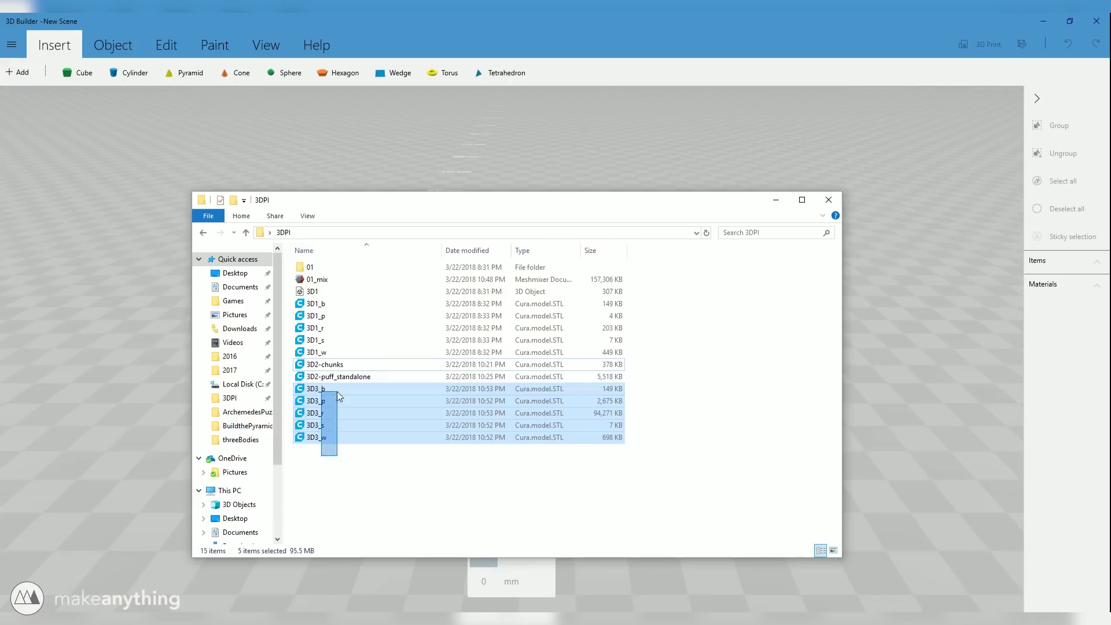
Step: Import the five 3D3 parts, flatten a cube into a plate beneath them, and settle the model onto it
{"action": "left_click_drag", "start_coordinate": [166, 388], "coordinate": [165, 387]}
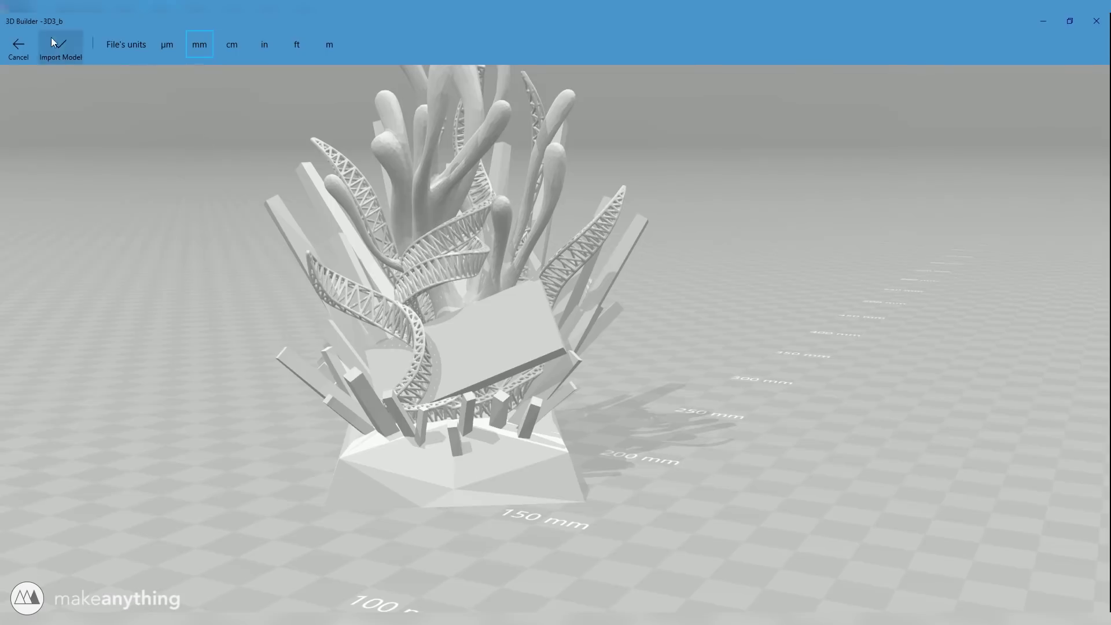
{"action": "left_click", "coordinate": [59, 46]}
{"action": "left_click", "coordinate": [81, 73]}
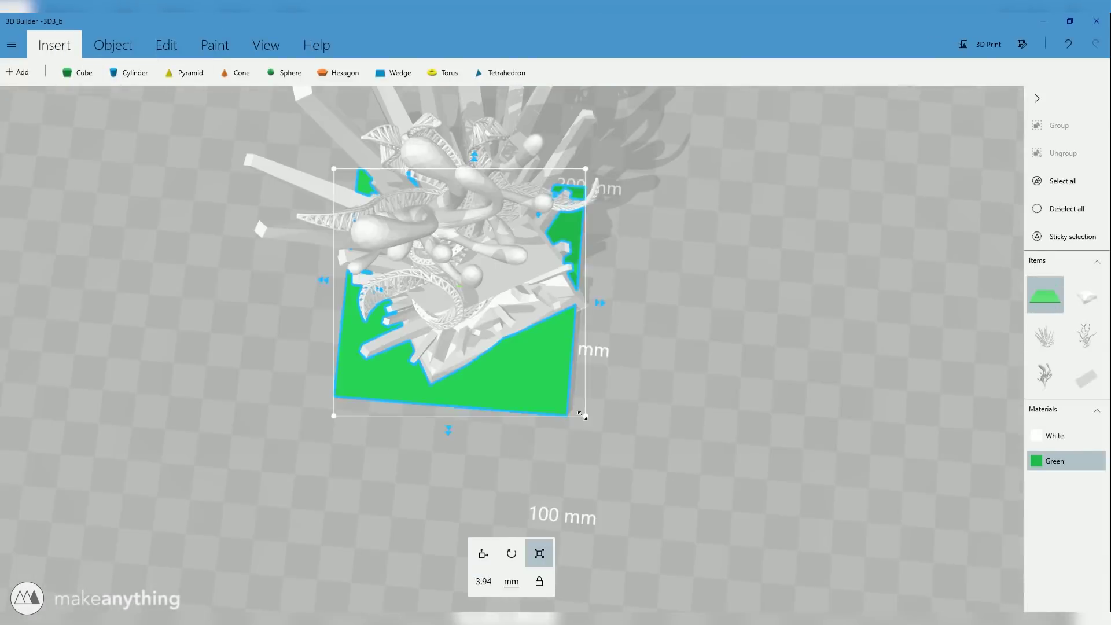
{"action": "left_click_drag", "start_coordinate": [446, 426], "coordinate": [610, 395]}
{"action": "left_click_drag", "start_coordinate": [397, 497], "coordinate": [967, 467]}
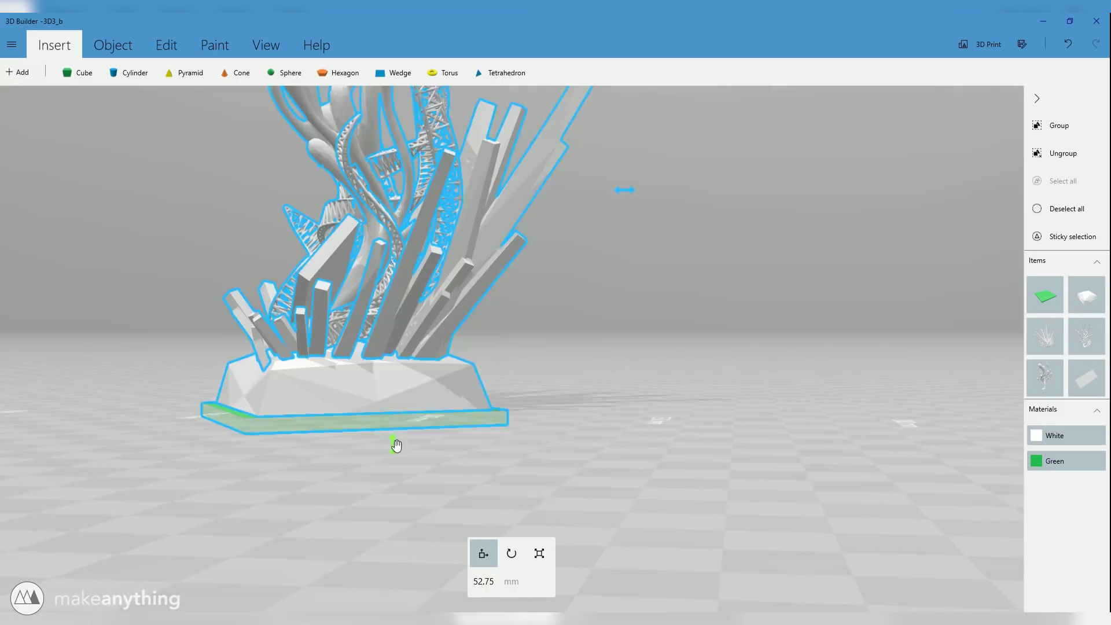
{"action": "left_click_drag", "start_coordinate": [395, 445], "coordinate": [376, 346]}
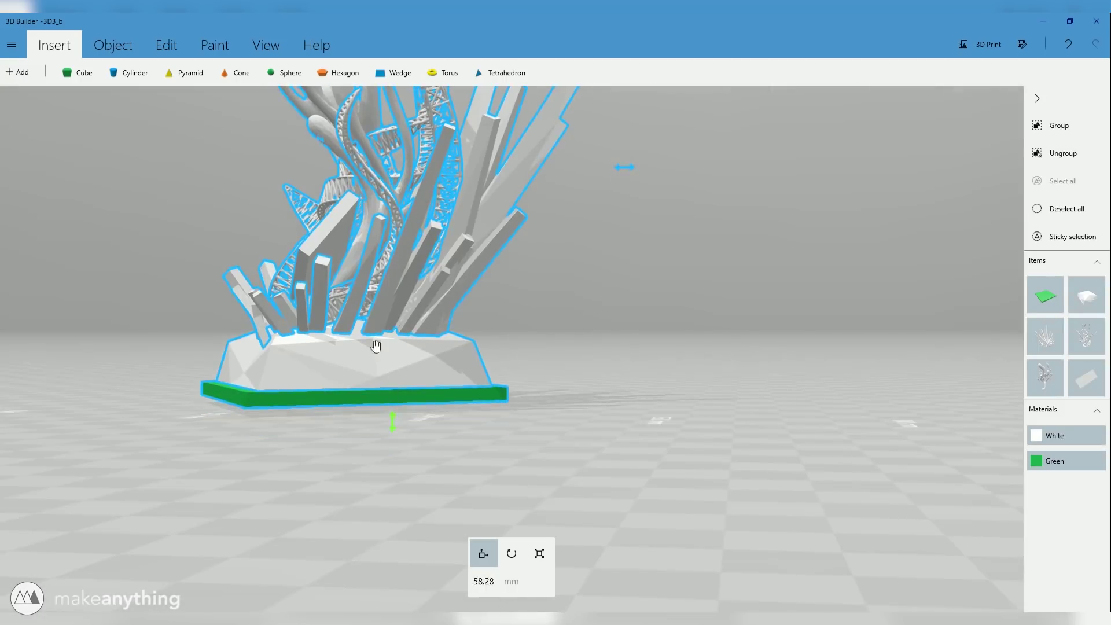
{"action": "left_click", "coordinate": [298, 72]}
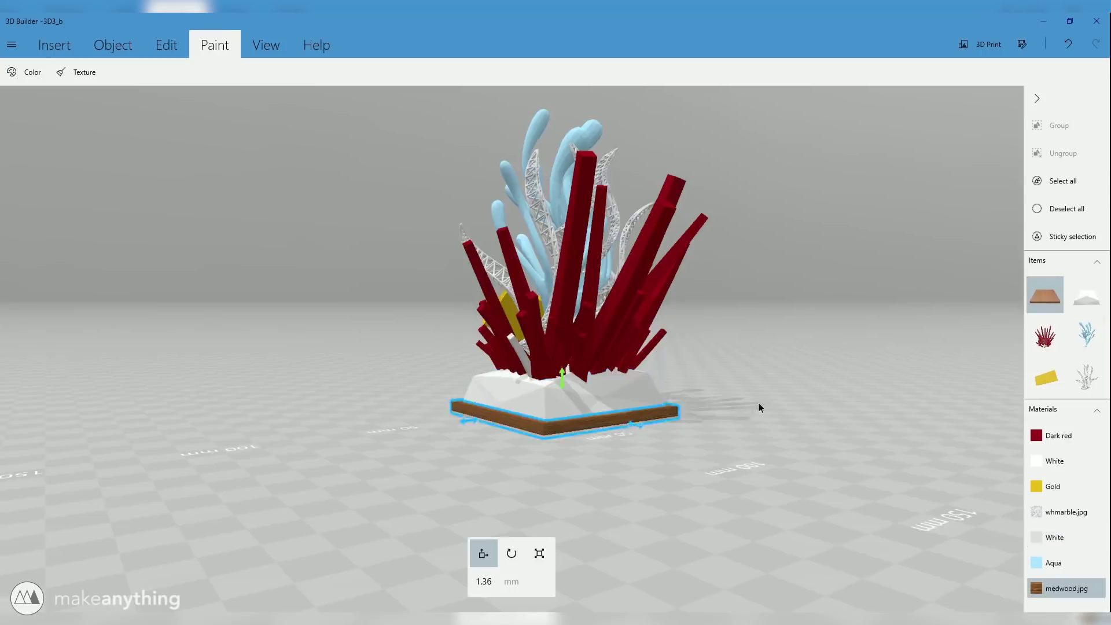
Step: Subtract the dark red pillars from the white insert in the base
{"action": "right_click_drag", "start_coordinate": [659, 362], "coordinate": [703, 523]}
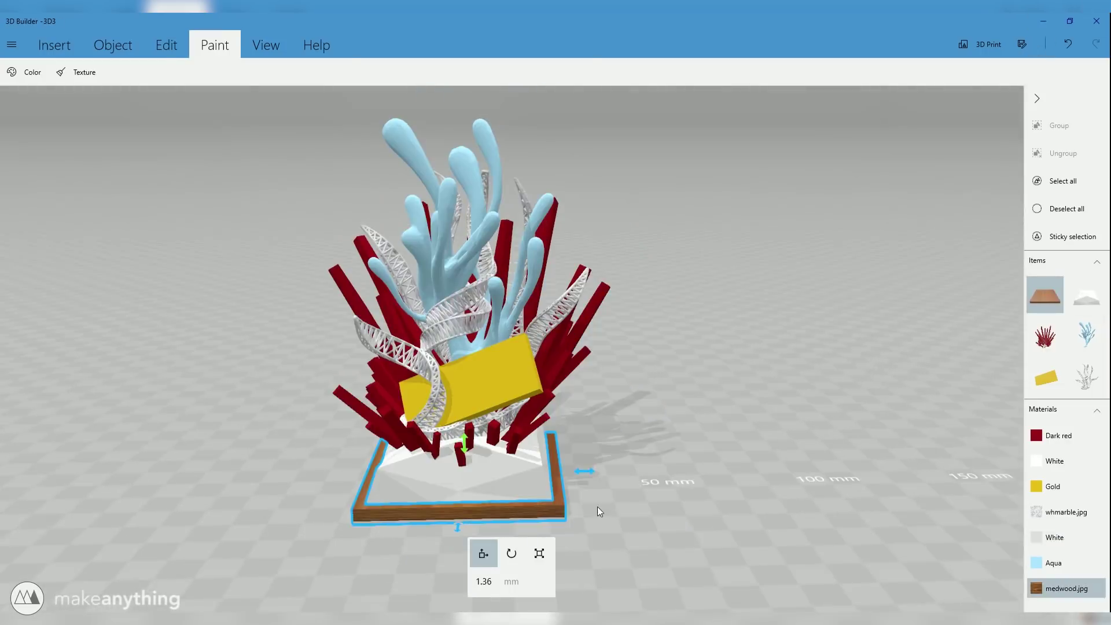
{"action": "left_click", "coordinate": [449, 482]}
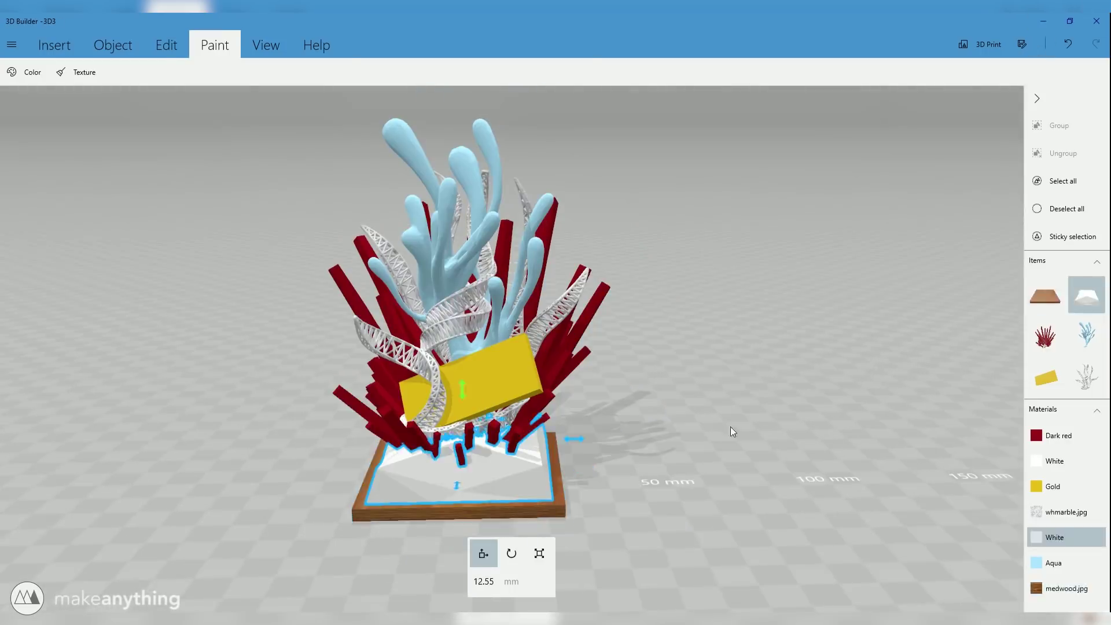
{"action": "left_click", "coordinate": [523, 429]}
{"action": "scroll", "coordinate": [641, 439], "scroll_direction": "up", "scroll_amount": 10}
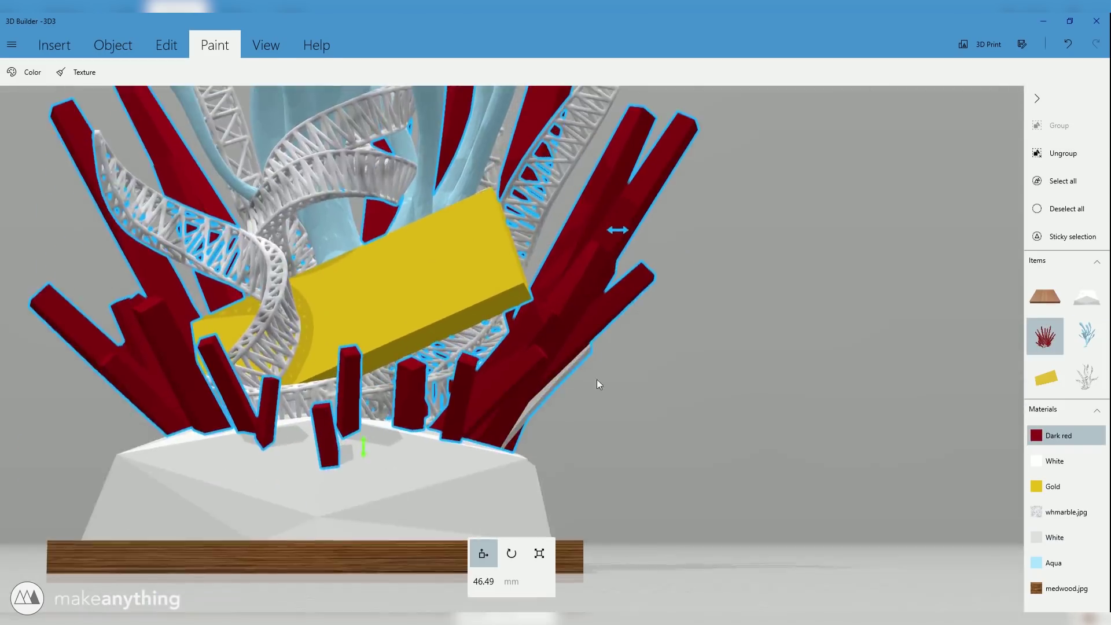
{"action": "scroll", "coordinate": [444, 449], "scroll_direction": "down", "scroll_amount": 5}
{"action": "left_click", "coordinate": [444, 449]}
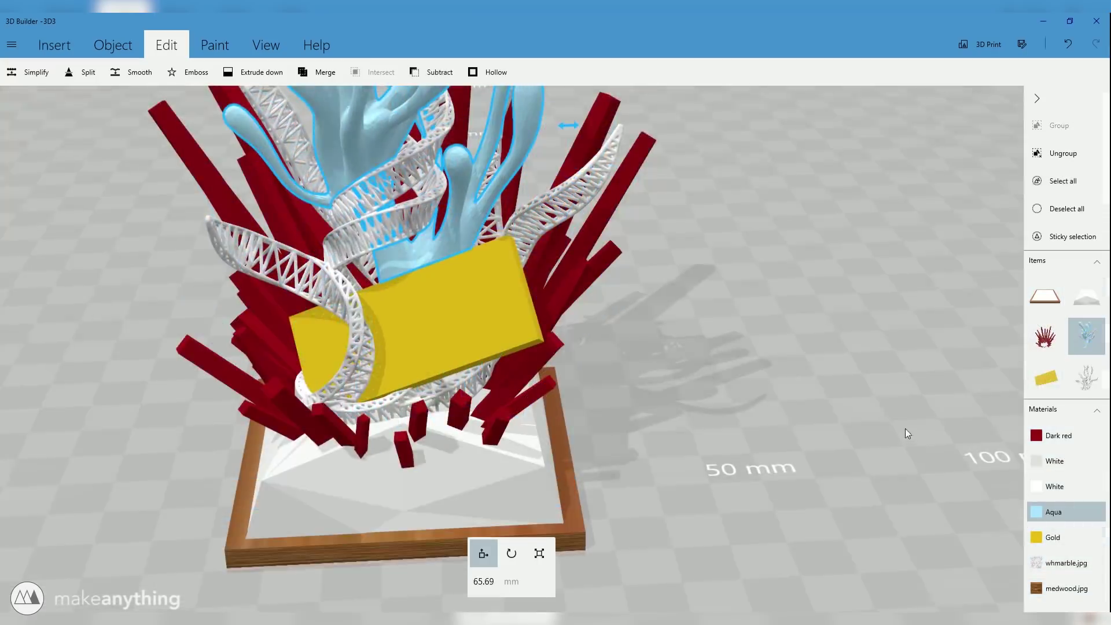
{"action": "scroll", "coordinate": [899, 255], "scroll_direction": "up", "scroll_amount": 3}
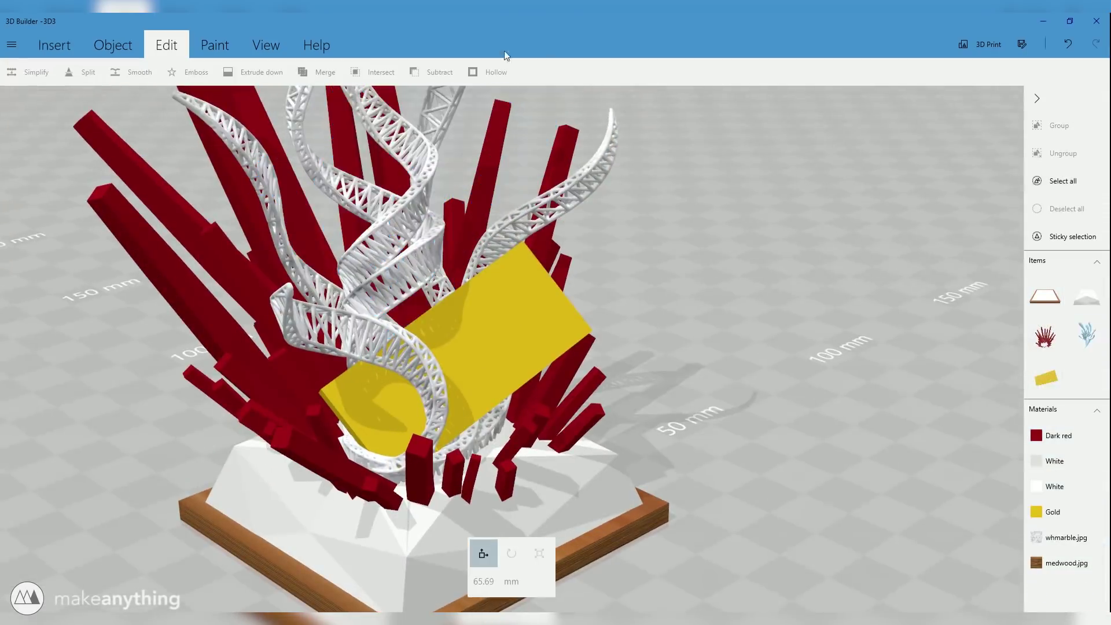
{"action": "left_click", "coordinate": [440, 72]}
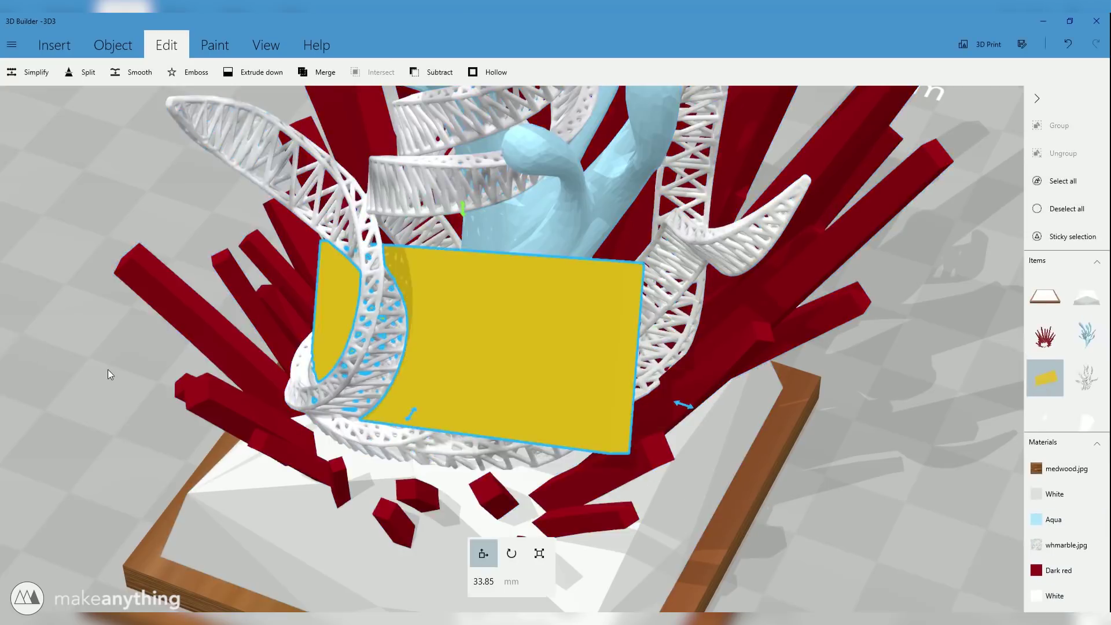
{"action": "scroll", "coordinate": [110, 372], "scroll_direction": "down", "scroll_amount": 5}
Step: Select the white base and bring the base, blast and plaque parts into KeyShot
{"action": "left_click_drag", "start_coordinate": [207, 412], "coordinate": [241, 388]}
{"action": "left_click", "coordinate": [466, 461]}
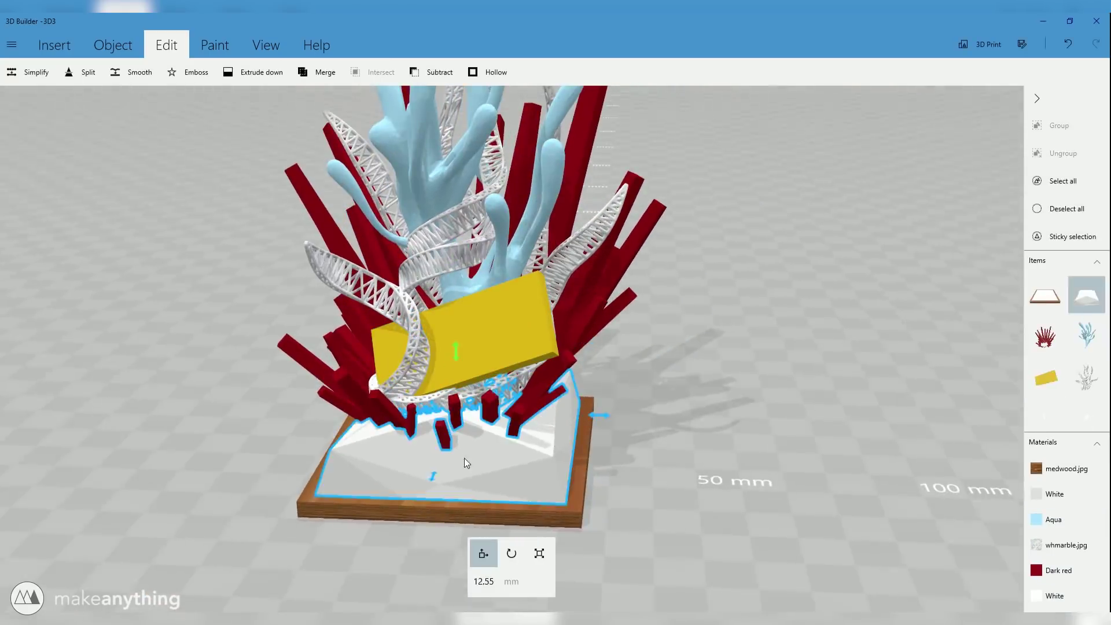
{"action": "left_click_drag", "start_coordinate": [693, 512], "coordinate": [651, 522]}
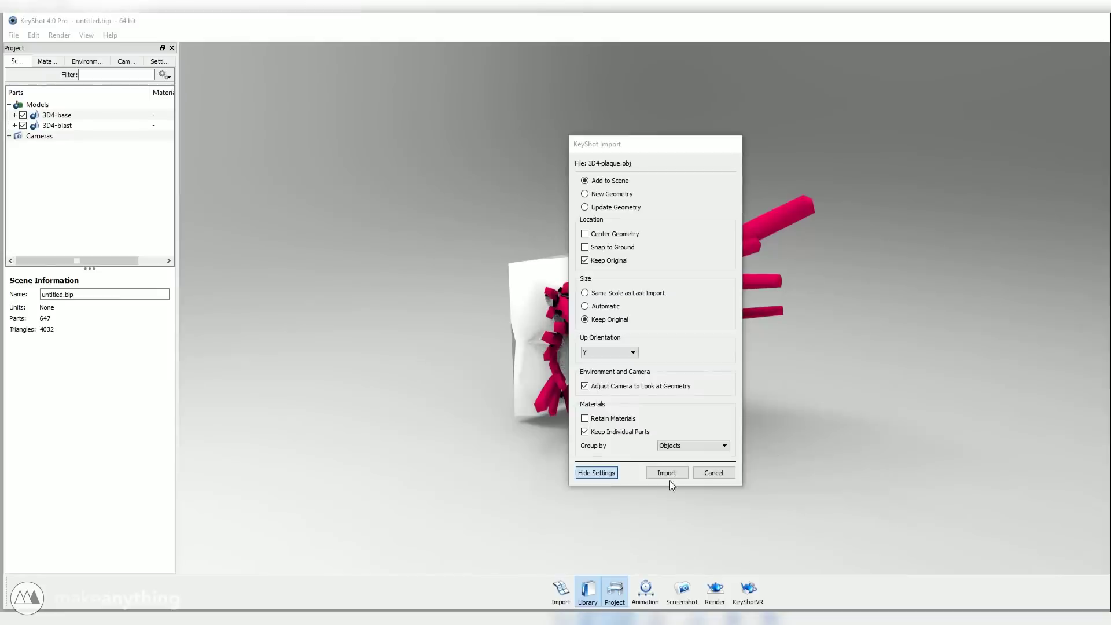
{"action": "left_click", "coordinate": [667, 474]}
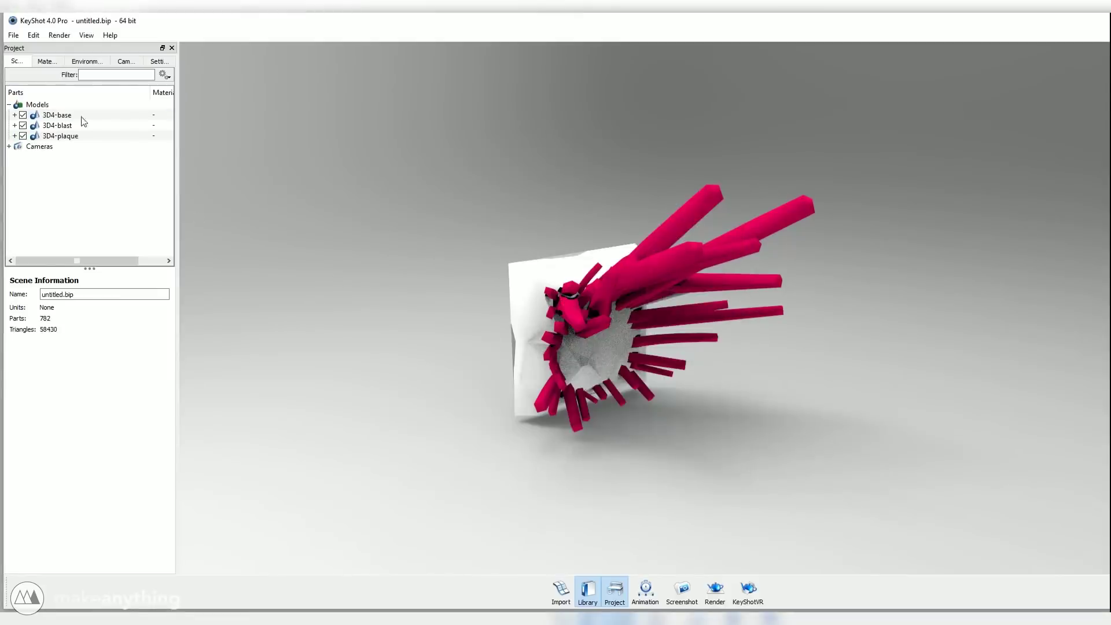
Step: Import the ribbon, water and wood parts, select all six models, and rotate the trophy upright
{"action": "left_click", "coordinate": [12, 34]}
{"action": "left_click", "coordinate": [54, 95]}
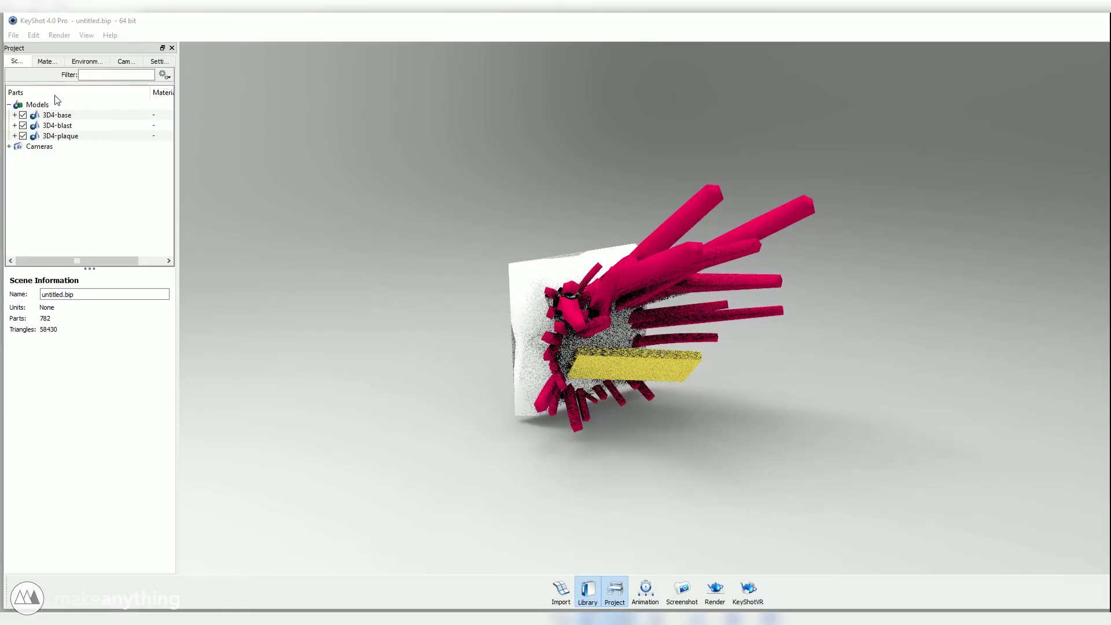
{"action": "left_click", "coordinate": [75, 165]}
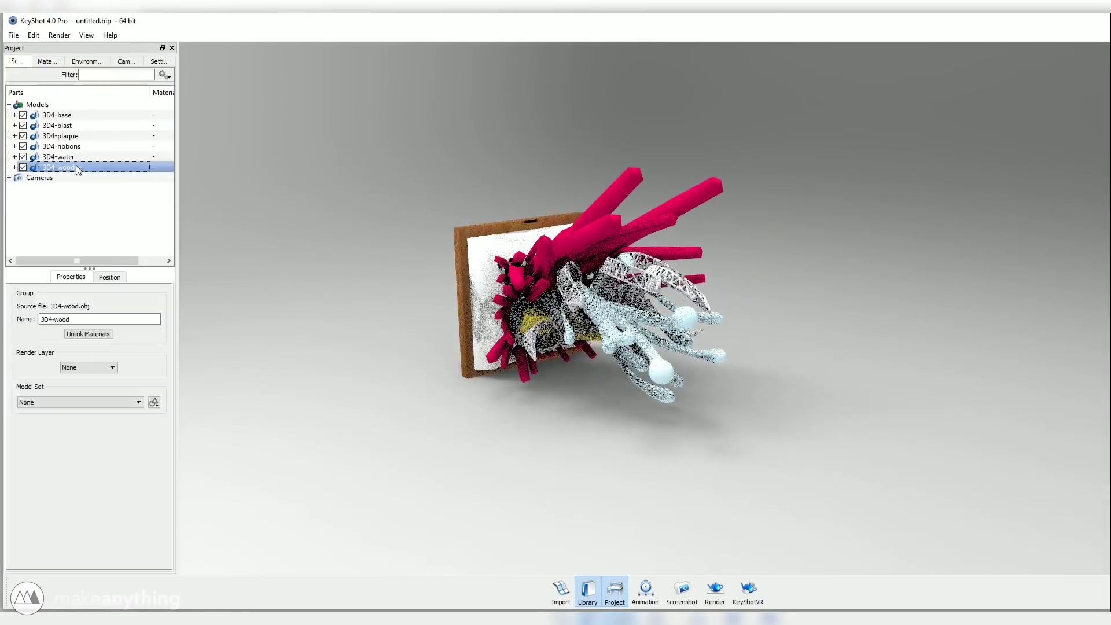
{"action": "left_click", "coordinate": [58, 115], "text": "shift"}
{"action": "left_click", "coordinate": [110, 277]}
{"action": "left_click", "coordinate": [88, 294]}
{"action": "left_click", "coordinate": [632, 552]}
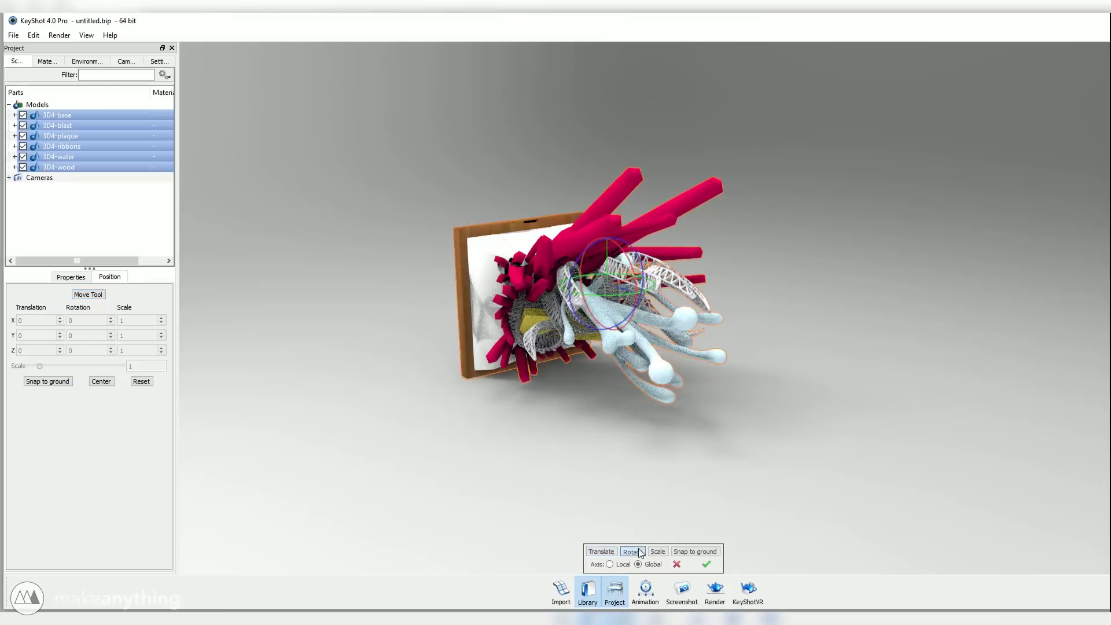
{"action": "left_click_drag", "start_coordinate": [607, 327], "coordinate": [595, 222]}
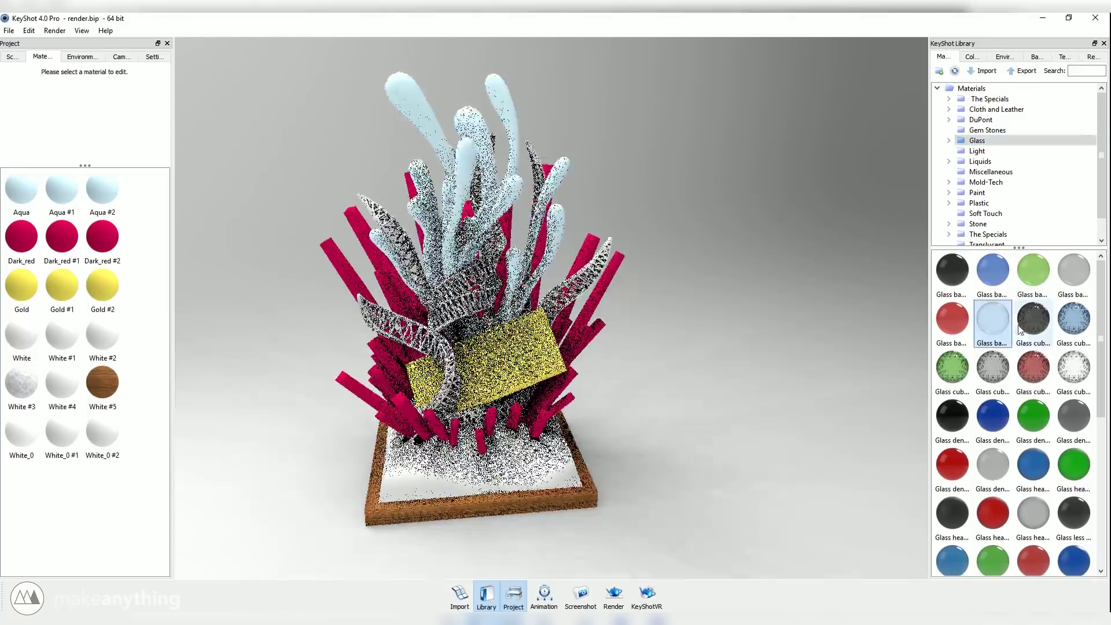
Step: Apply glass to the splashes and change its colour to blue
{"action": "scroll", "coordinate": [1004, 375], "scroll_direction": "down", "scroll_amount": 5}
{"action": "left_click_drag", "start_coordinate": [1004, 375], "coordinate": [493, 96]}
{"action": "left_click_drag", "start_coordinate": [74, 177], "coordinate": [127, 177]}
{"action": "left_click", "coordinate": [144, 148]}
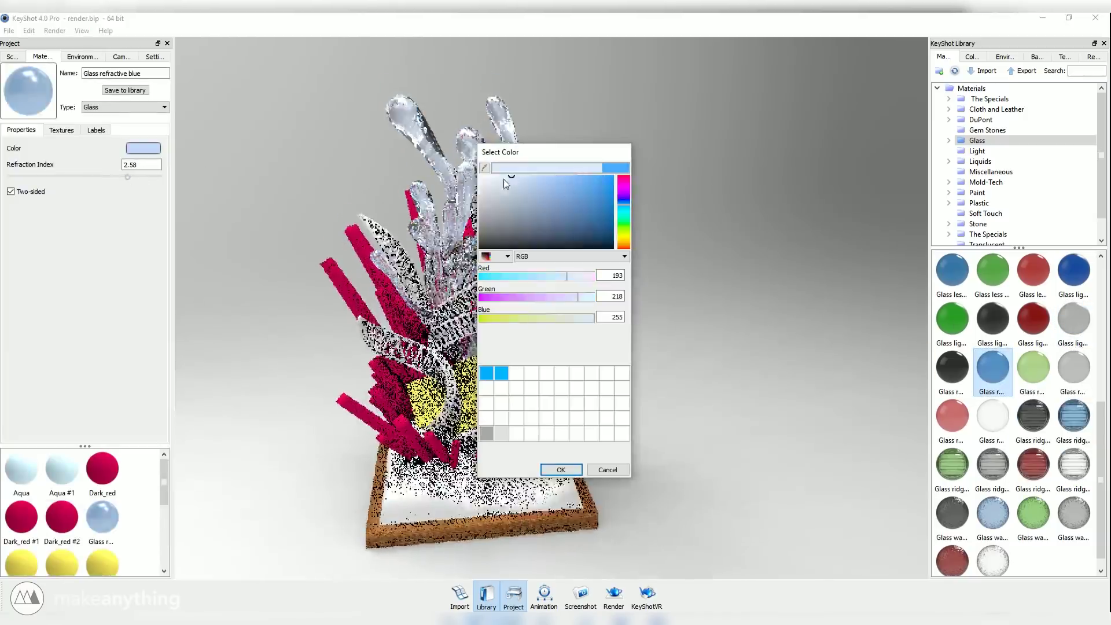
{"action": "left_click", "coordinate": [563, 180]}
{"action": "left_click", "coordinate": [560, 469]}
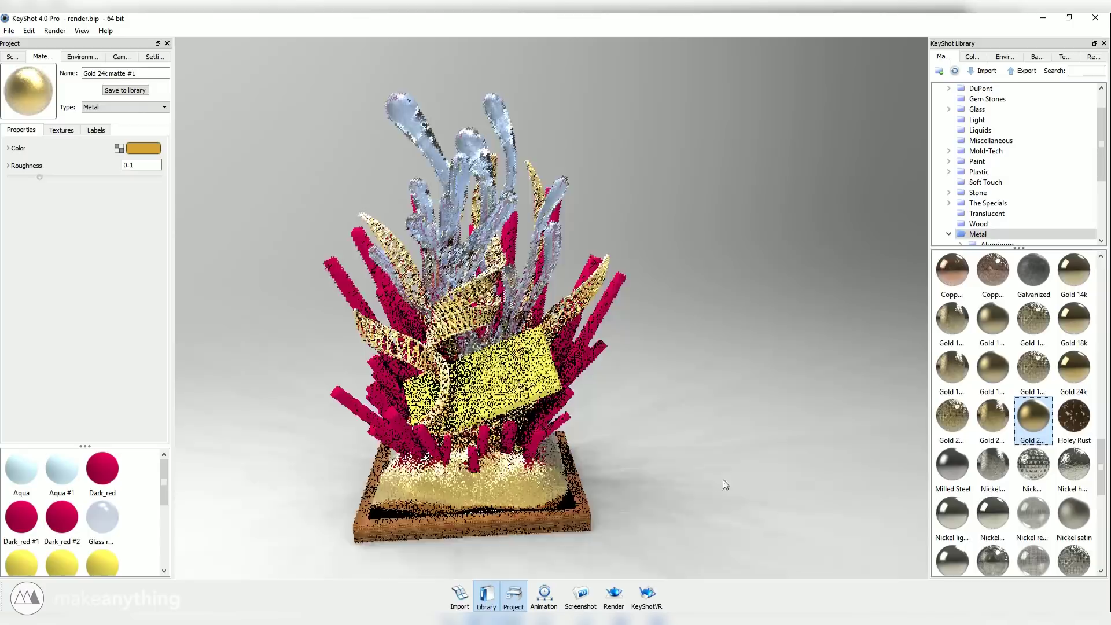
Step: Give the base Mahogany wood after trying Red Oak
{"action": "left_click", "coordinate": [977, 224]}
{"action": "left_click_drag", "start_coordinate": [992, 464], "coordinate": [548, 523]}
{"action": "left_click_drag", "start_coordinate": [952, 415], "coordinate": [543, 515]}
{"action": "left_click", "coordinate": [978, 234]}
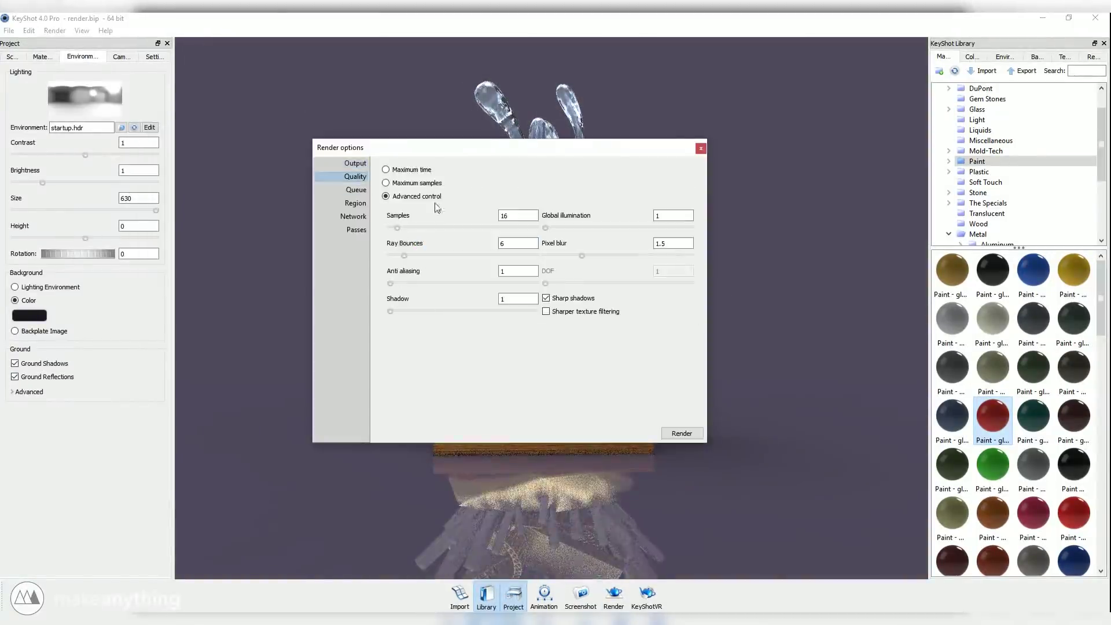
Step: Render the trophy at 1500 x 1079 and maximize the render window
{"action": "left_click", "coordinate": [681, 432]}
{"action": "left_click_drag", "start_coordinate": [796, 205], "coordinate": [657, 15]}
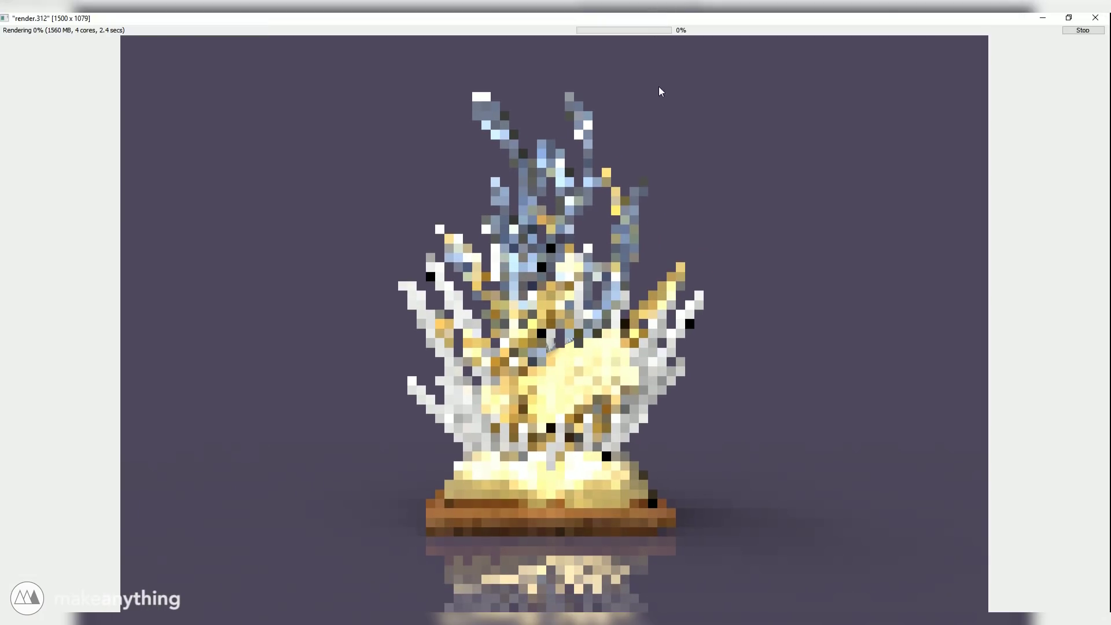